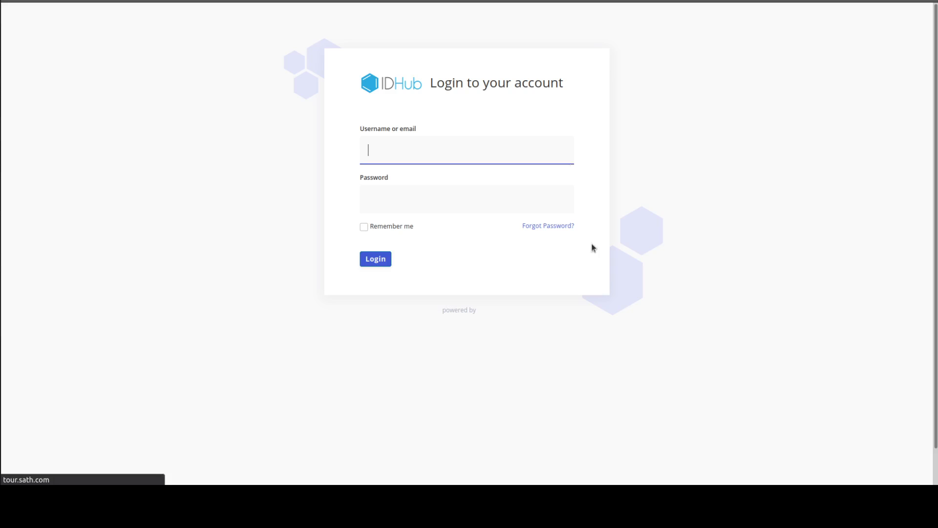
- Log in to the account with the saved username and account password
click(397, 149)
click(402, 155)
click(395, 226)
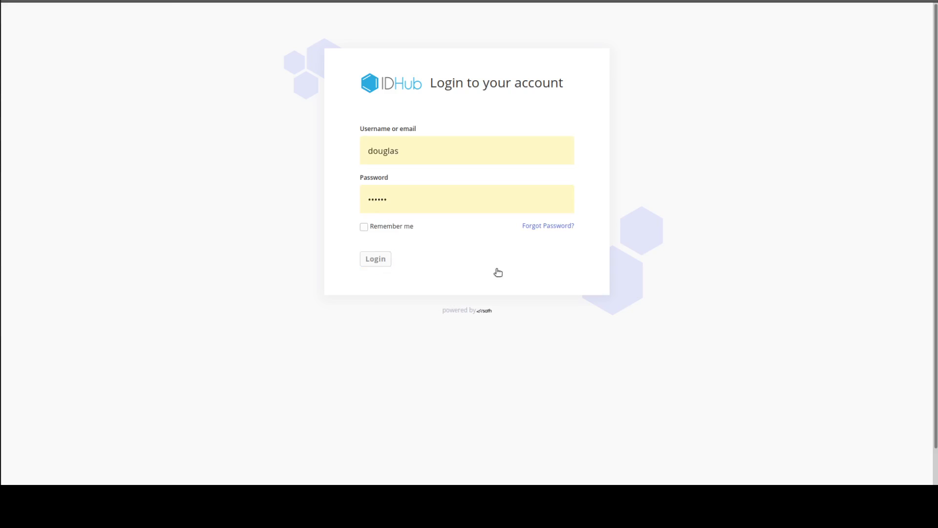
click(379, 260)
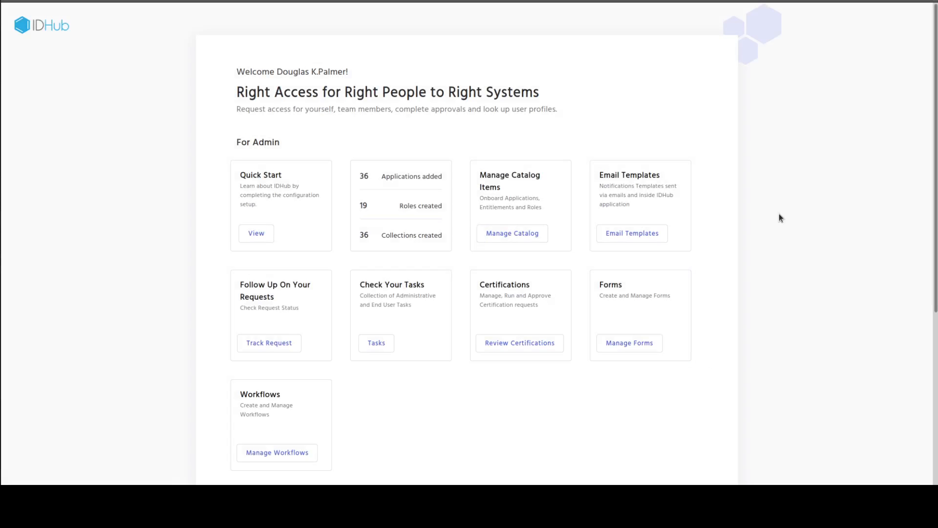
- Look over the admin and user app options on the welcome page, the Manage Catalog list and the existing service requests
scroll(806, 185, down, 5)
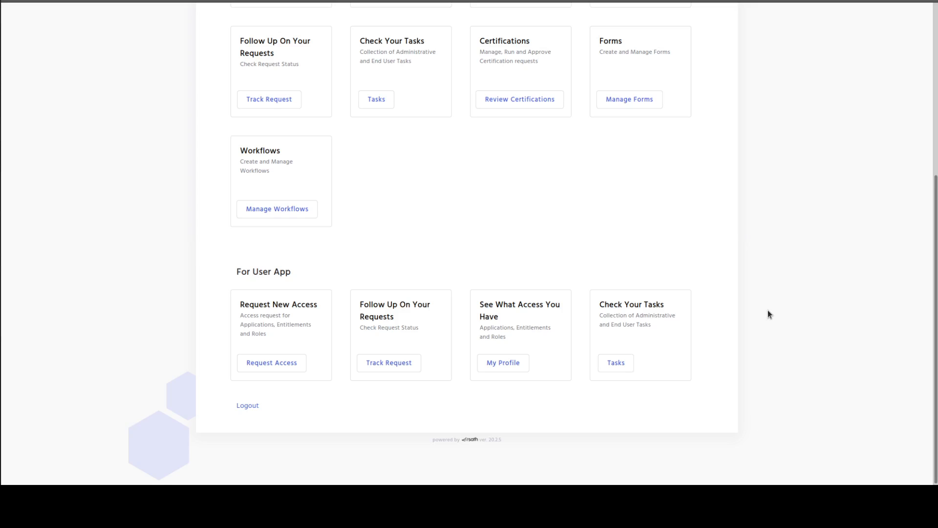
scroll(768, 313, up, 5)
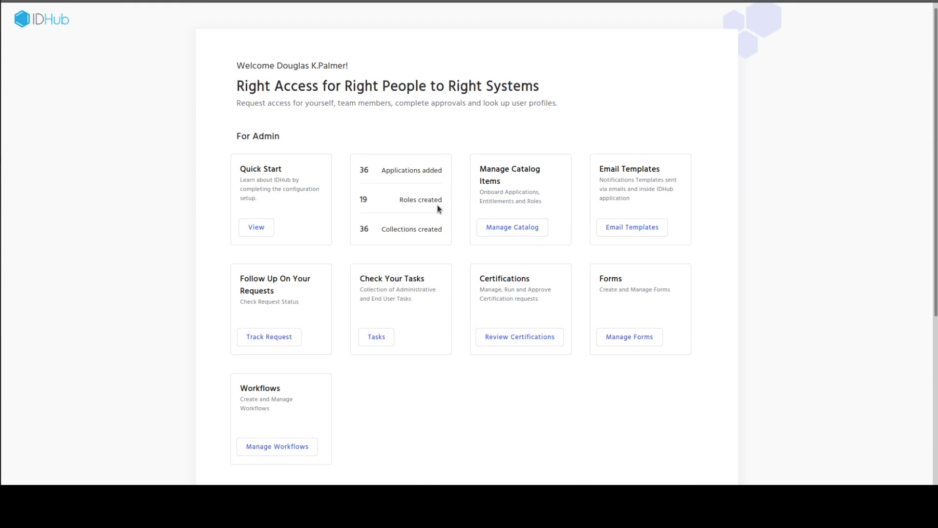
click(497, 229)
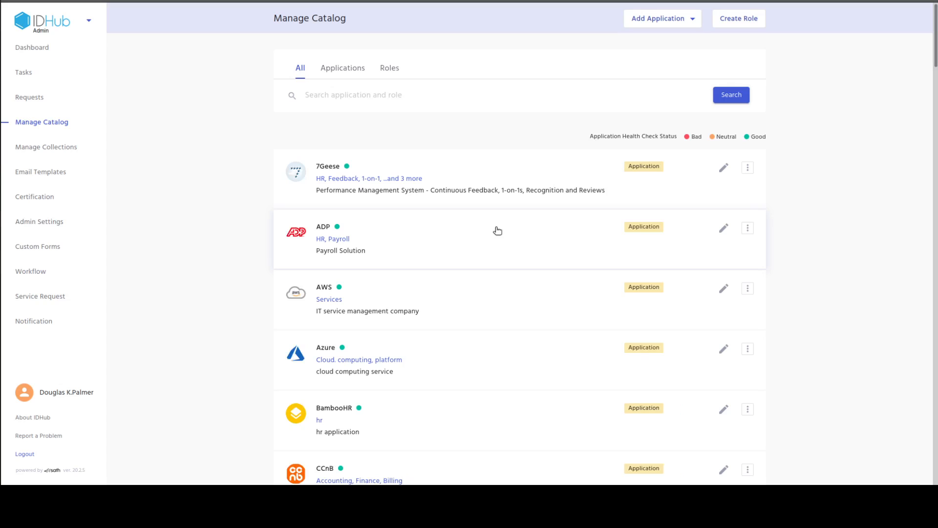
click(59, 296)
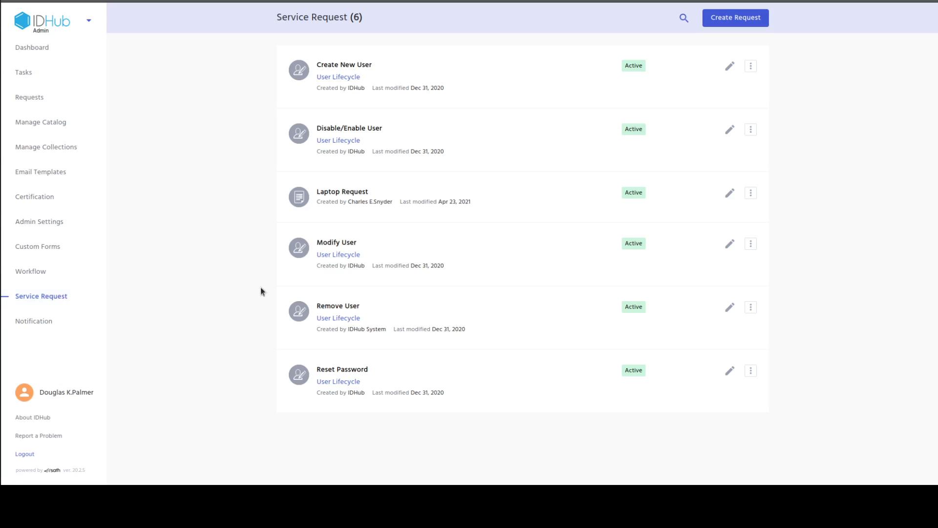
- Open the Laptop Request Form from the custom forms and examine its title and description
click(28, 251)
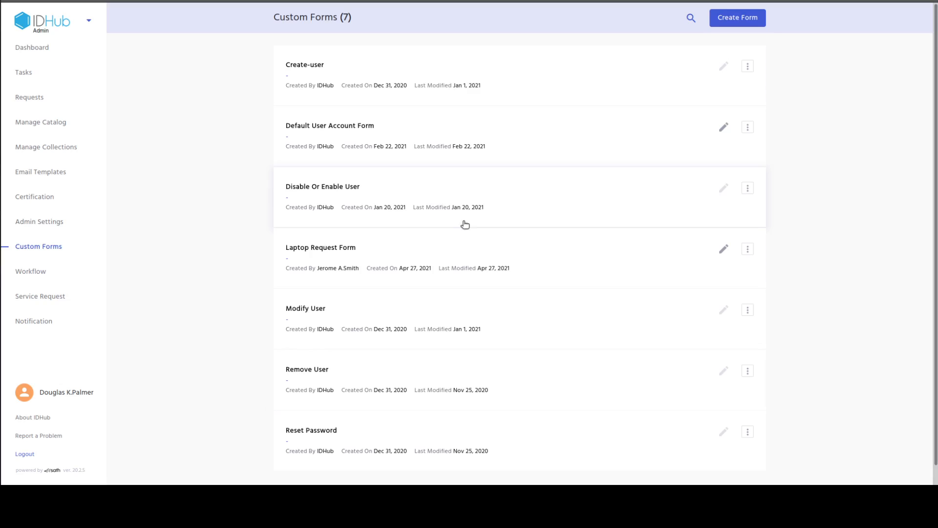
click(459, 269)
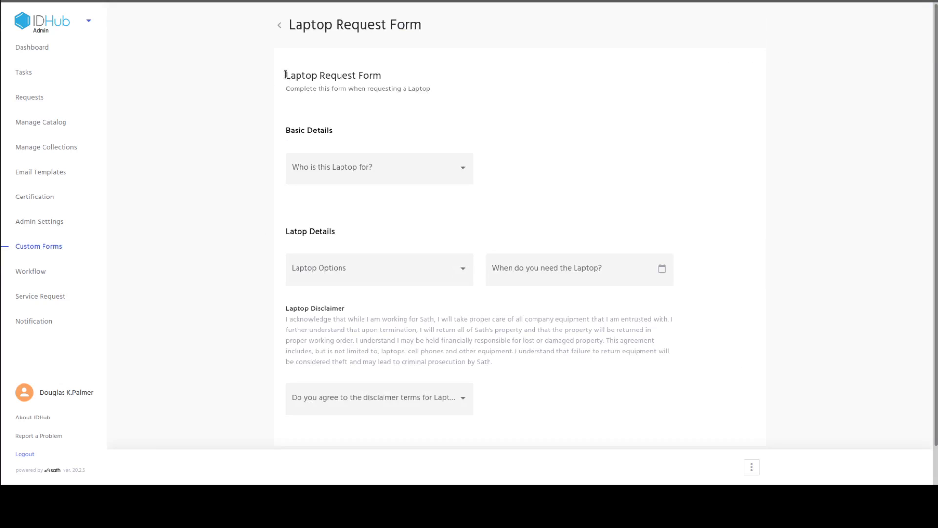
drag(285, 74, 487, 114)
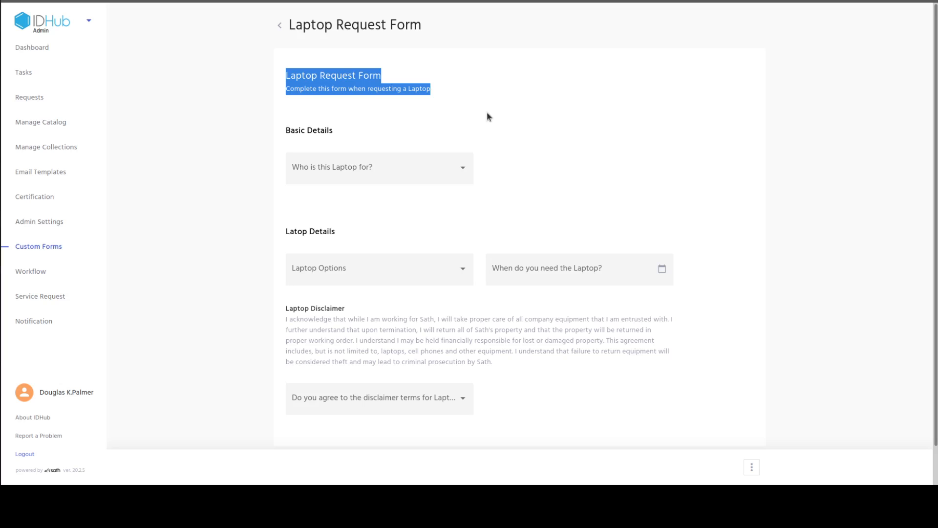
click(487, 114)
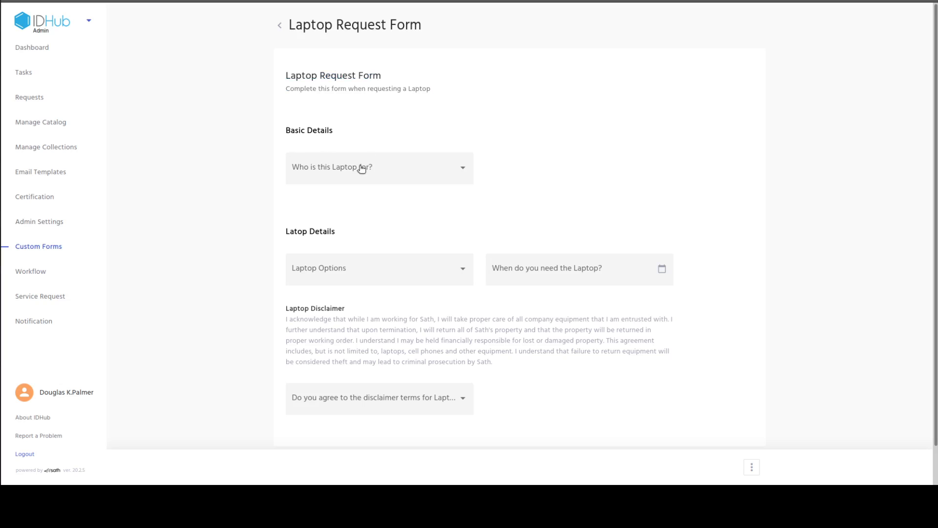
- Try out the Laptop Request Form with a user, Leveno and date 04/23/2021, check the disclaimer choices, and return to the custom forms list
click(433, 168)
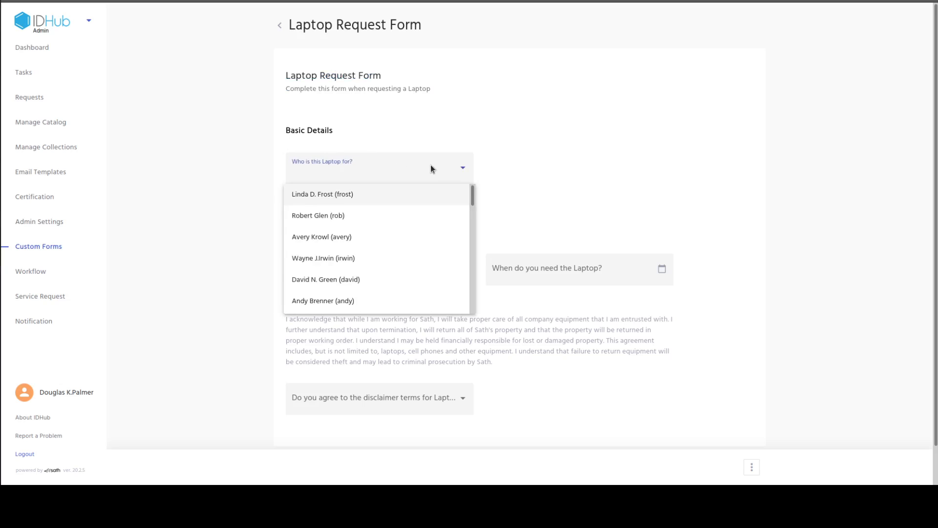
click(365, 274)
click(378, 275)
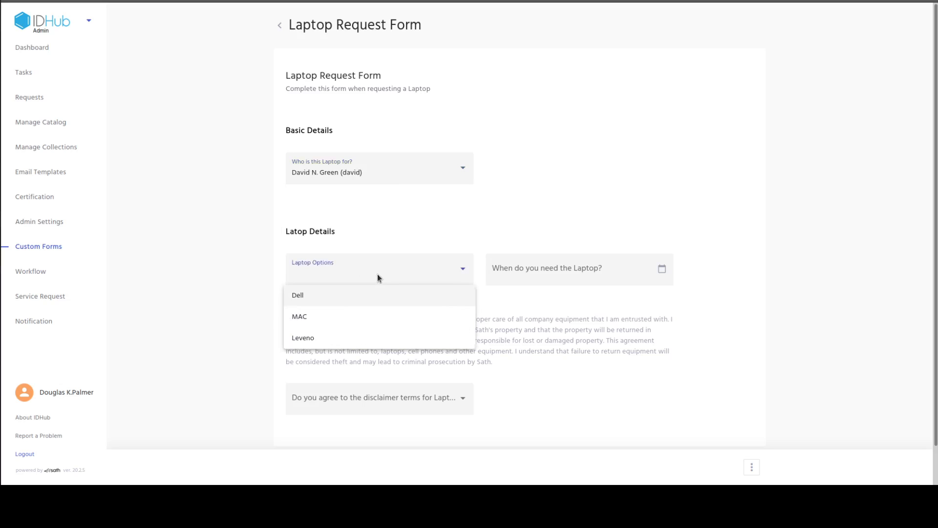
click(368, 337)
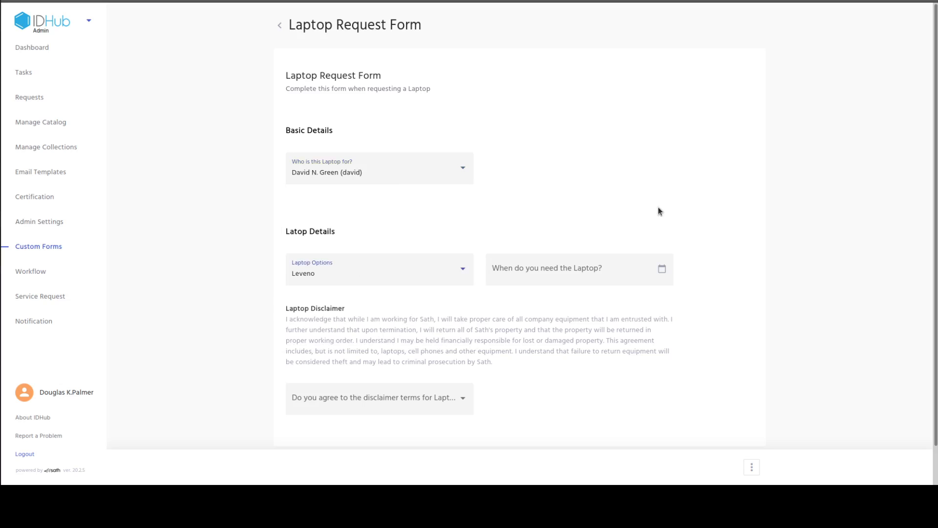
click(610, 270)
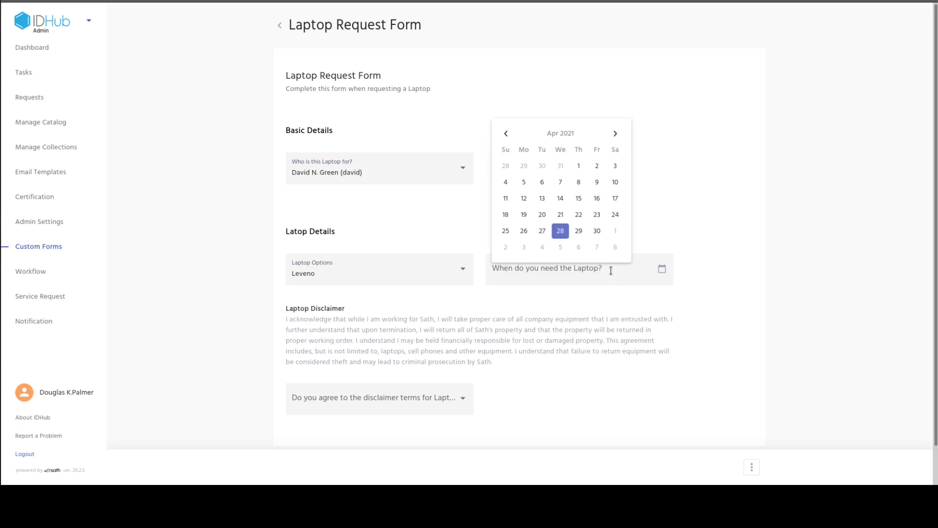
click(593, 214)
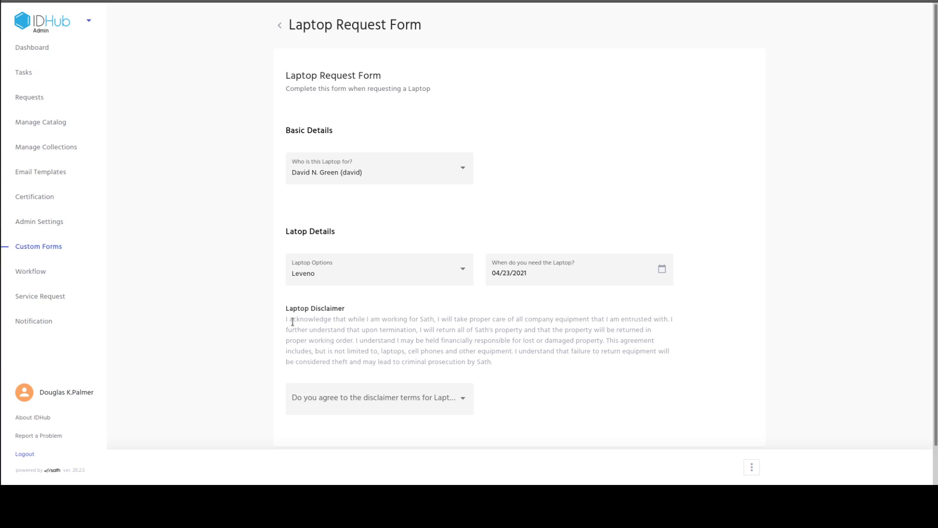
click(421, 409)
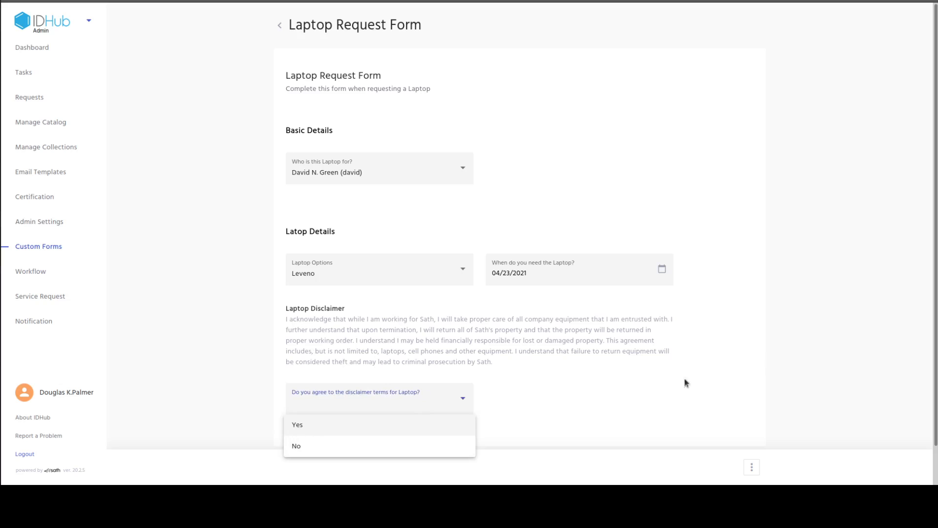
click(838, 331)
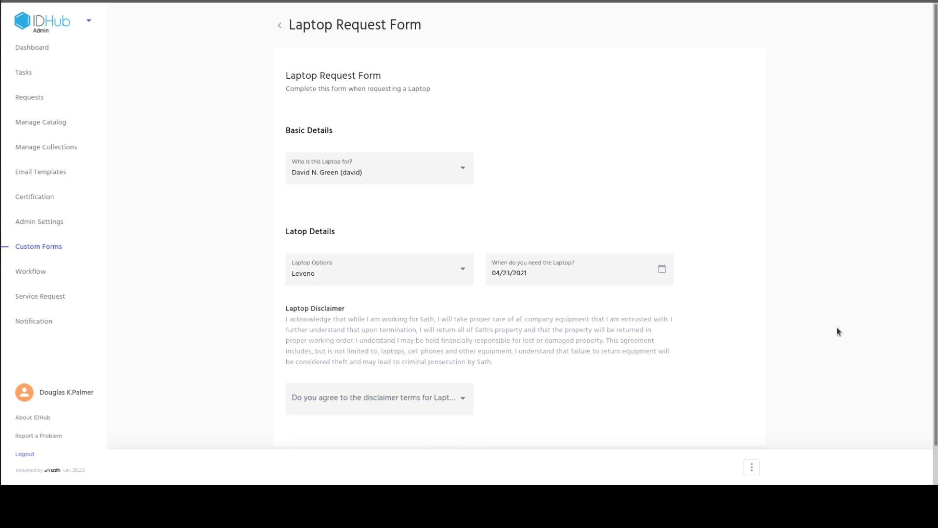
click(281, 26)
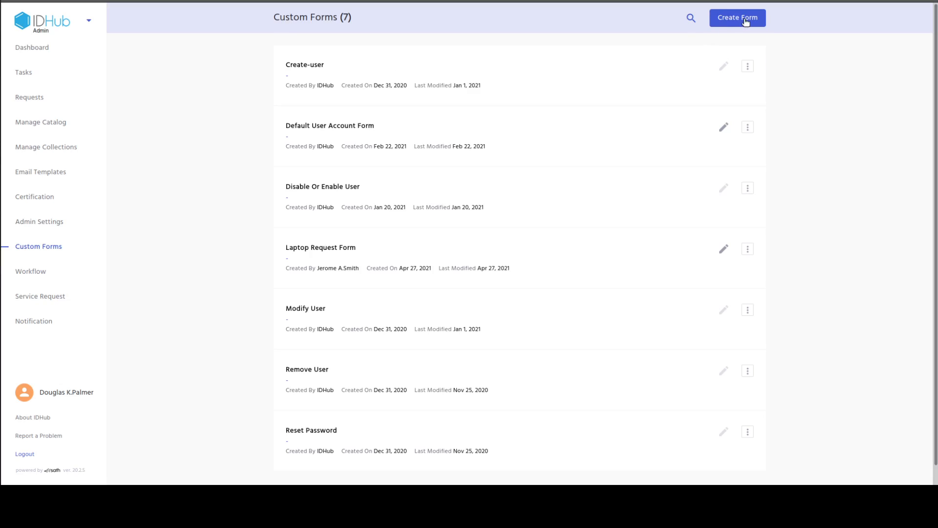
- Start a new custom form named "Key Card Access Form" with the description "Complete this form when requesting Key Card Access."
click(746, 22)
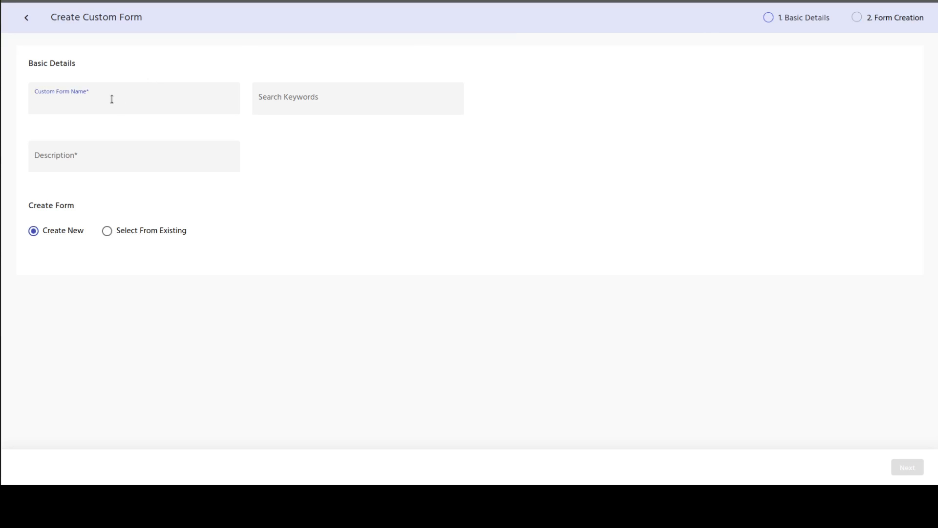
text(Key Card Access Firm)
key(BackSpace)
key(BackSpace)
key(BackSpace)
text(orm)
key(Tab)
key(Tab)
text(Complete this fo)
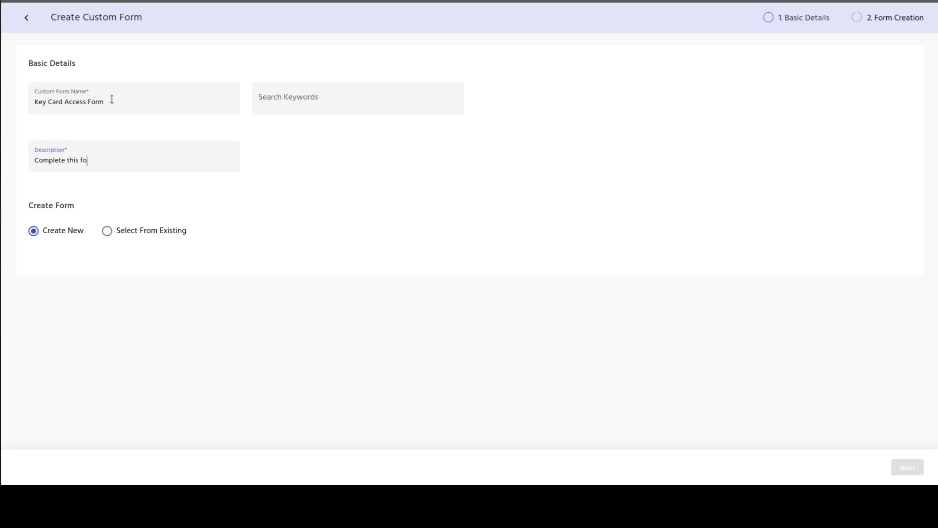
text(rm when re)
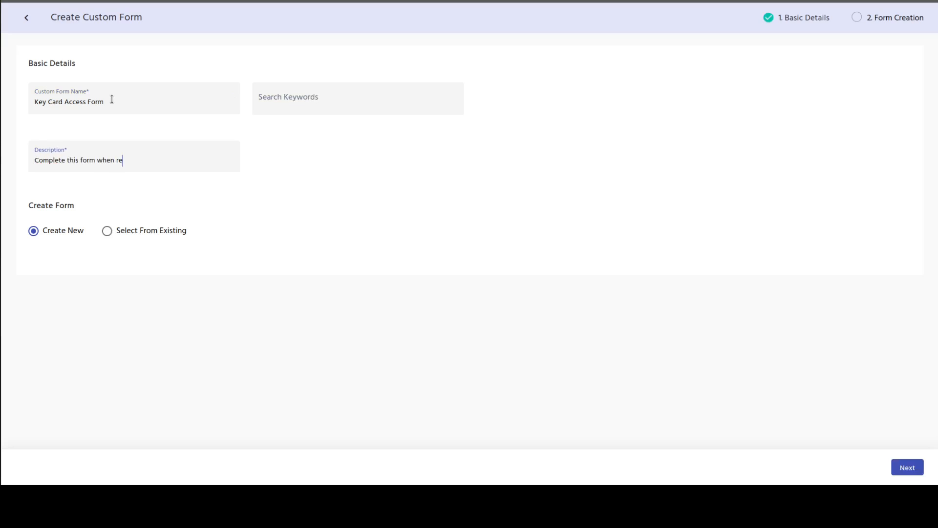
text(questing Key Card Access.)
- Try basing the form on an existing one by searching for "laptop", and return to the Create New option
click(140, 233)
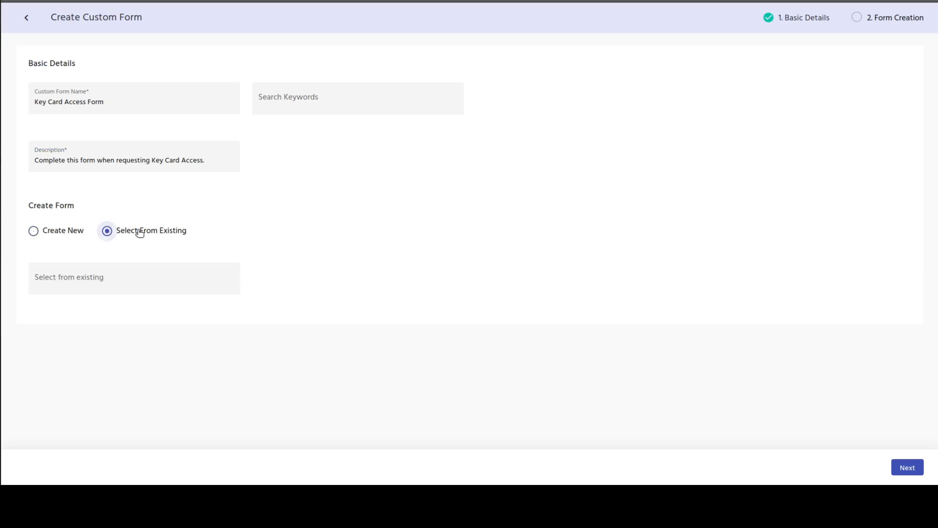
click(110, 281)
text(lap)
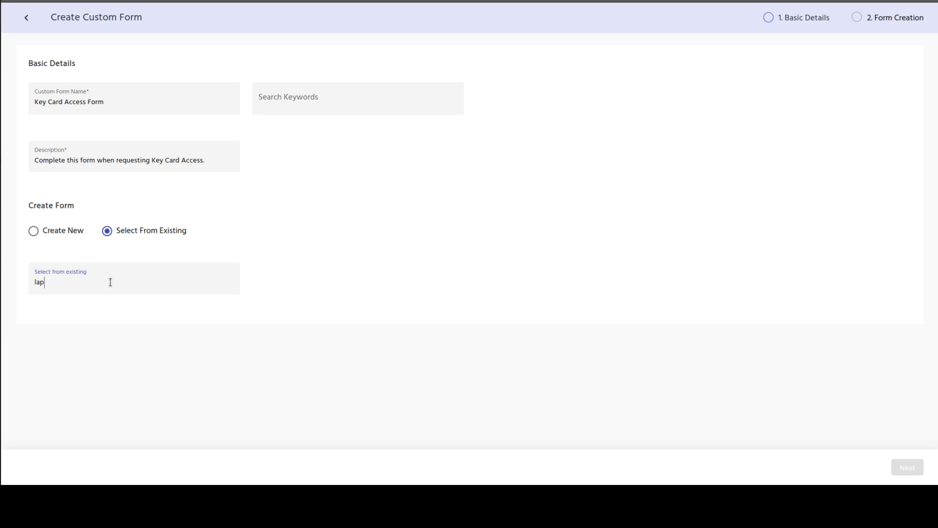
text(top)
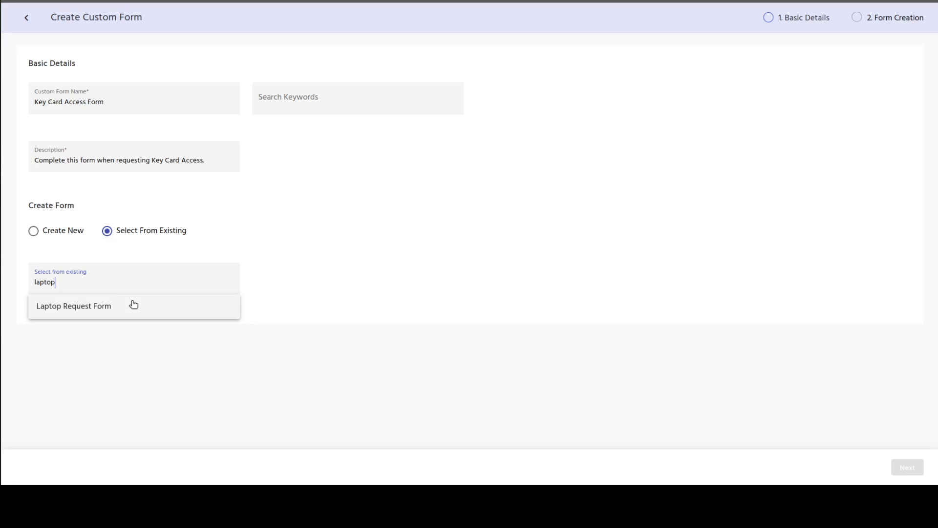
drag(107, 283, 12, 270)
key(BackSpace)
click(52, 231)
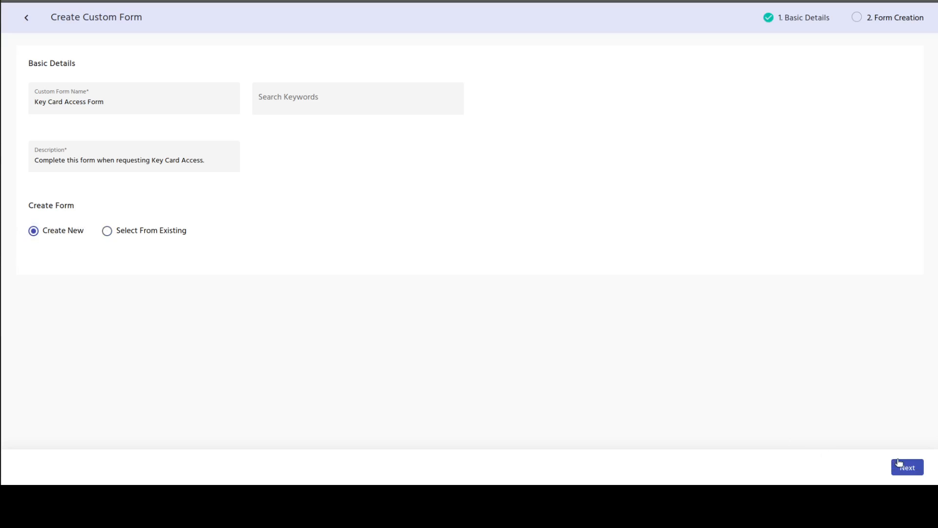
- Continue to form creation and name the first group "Key Card Details"
click(900, 462)
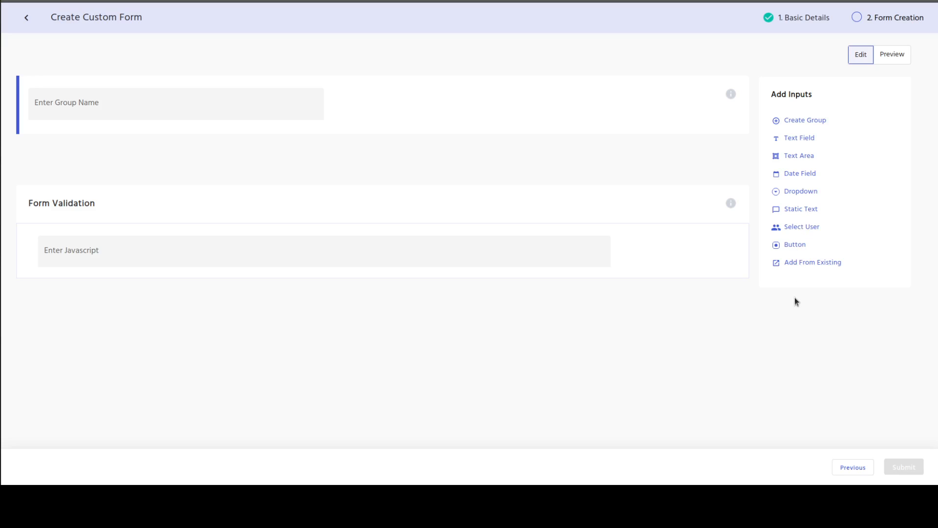
click(204, 102)
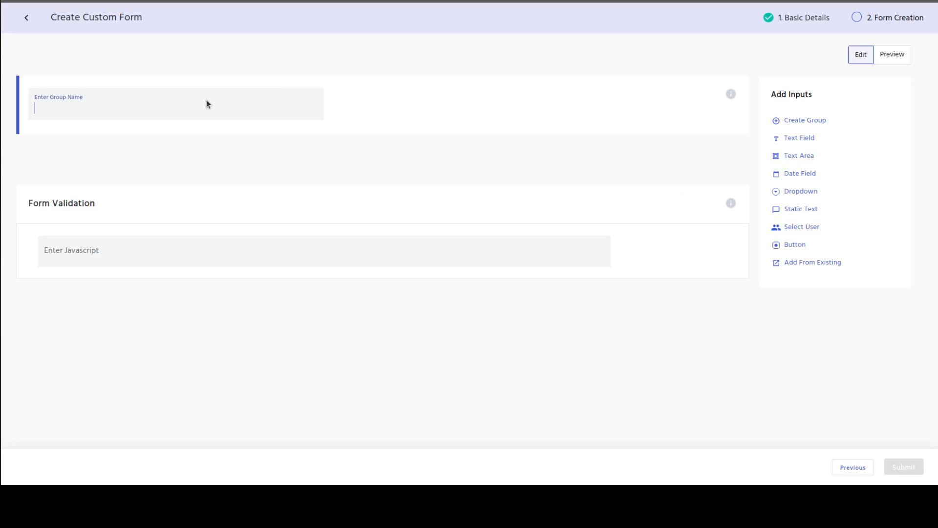
text(Key Card Details)
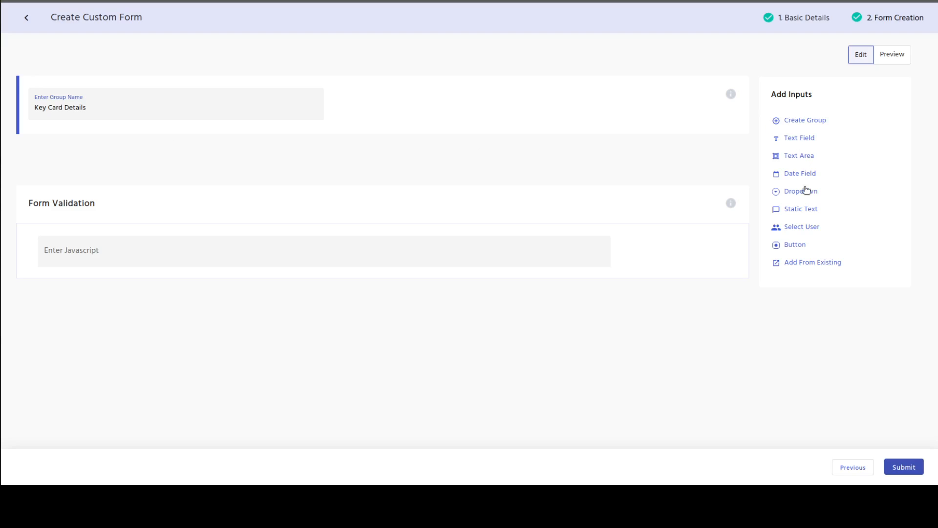
- Add a required Select User field labelled "Who is this Key Card for?" with the name "User Name"
click(802, 228)
click(108, 193)
text(Who is this K)
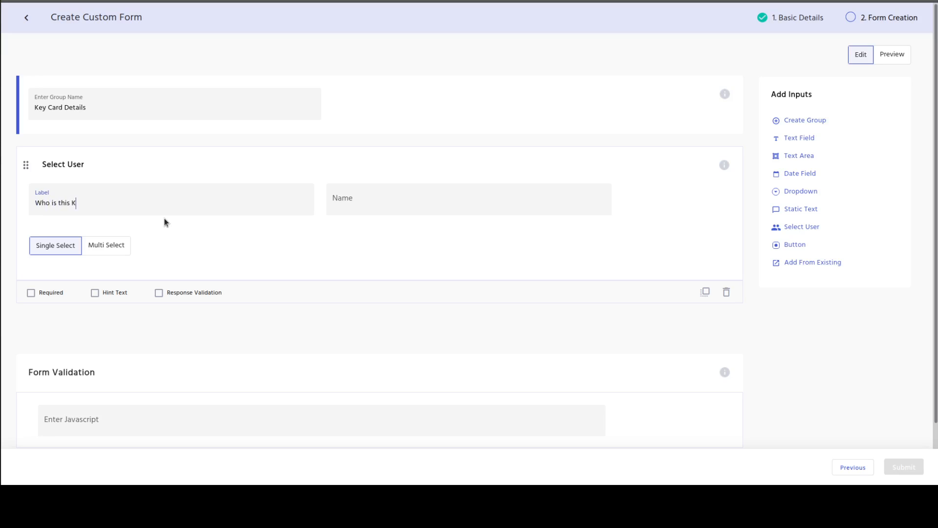
text(ey Card for?)
click(454, 196)
text(User Name)
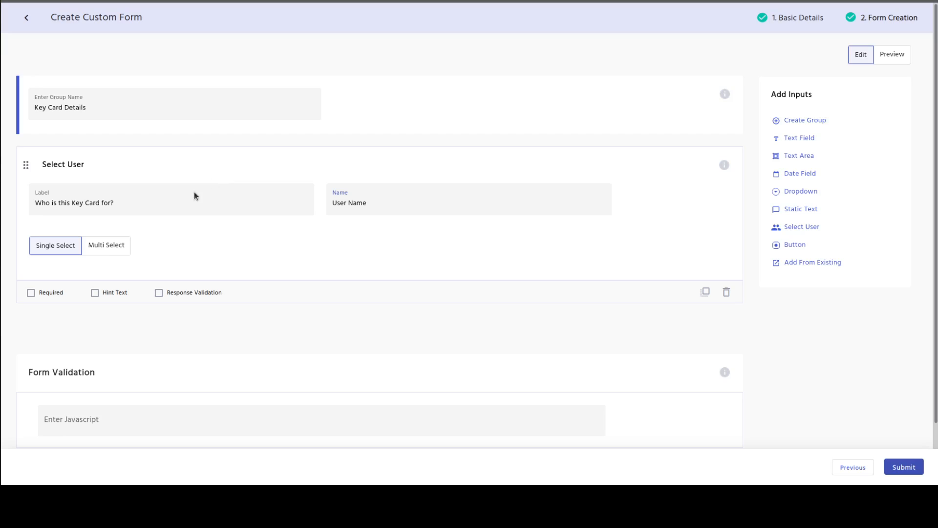
click(32, 292)
- Add a required date field labelled "When do you need this Key Card by?" with the name "Date"
click(808, 180)
click(242, 236)
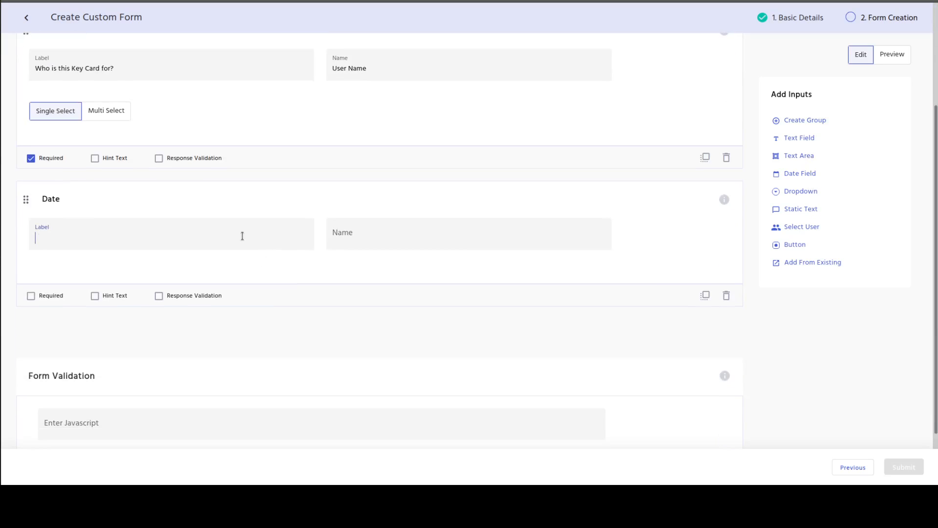
text(When do you need this Key Card by?)
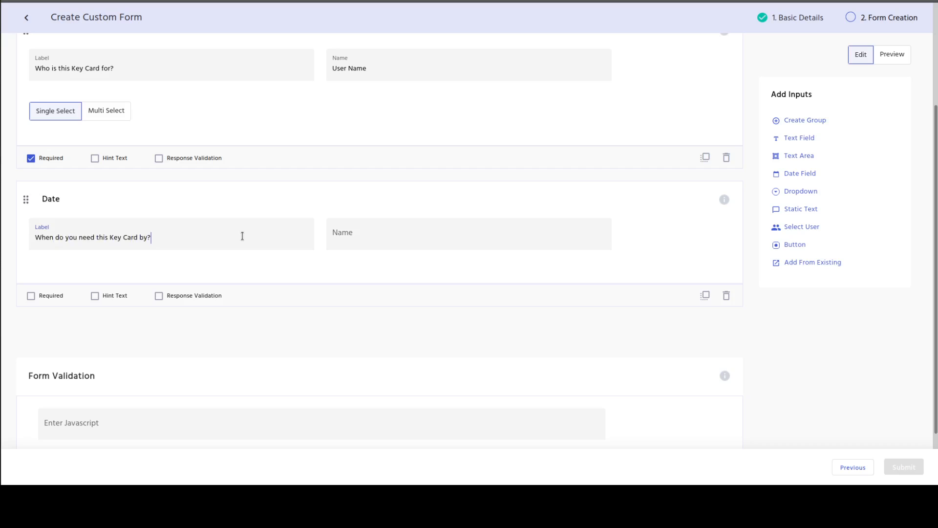
click(407, 233)
text(Date)
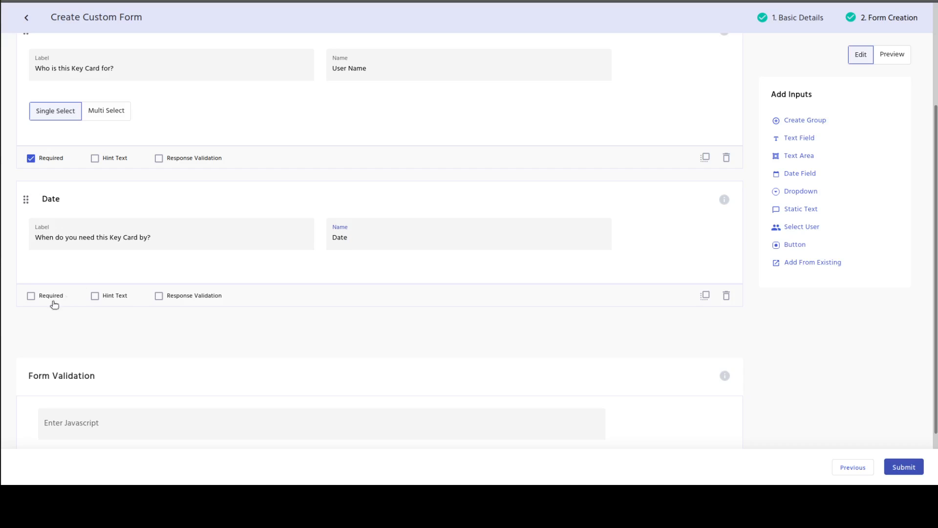
click(31, 296)
- Add a dropdown field labelled "Which buildings do you need Key Card Access to?" with the name "Building Names"
click(809, 198)
click(178, 134)
text(Wh)
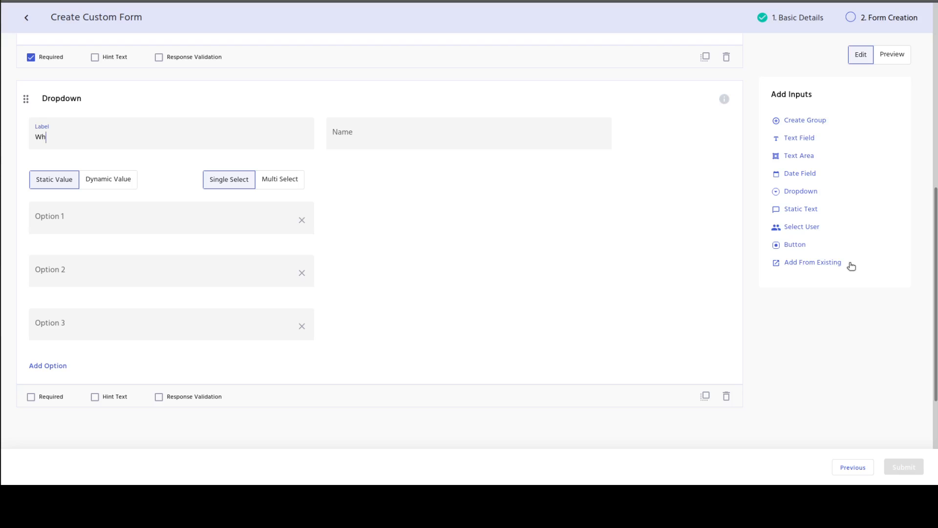
text(ich buildings do you need Key Card Access to)
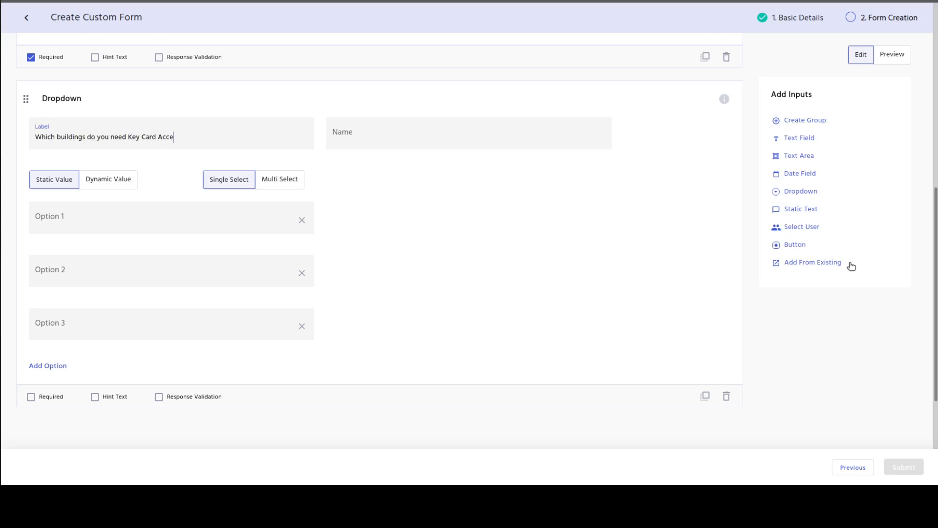
key(BackSpace)
text(o?)
click(553, 140)
text(Building Names)
- Give the building dropdown the options "Building 2", "Building 3" and "Building 2 & 3", and make it required
click(166, 227)
text(Bui)
key(BackSpace)
key(BackSpace)
text(Building 2)
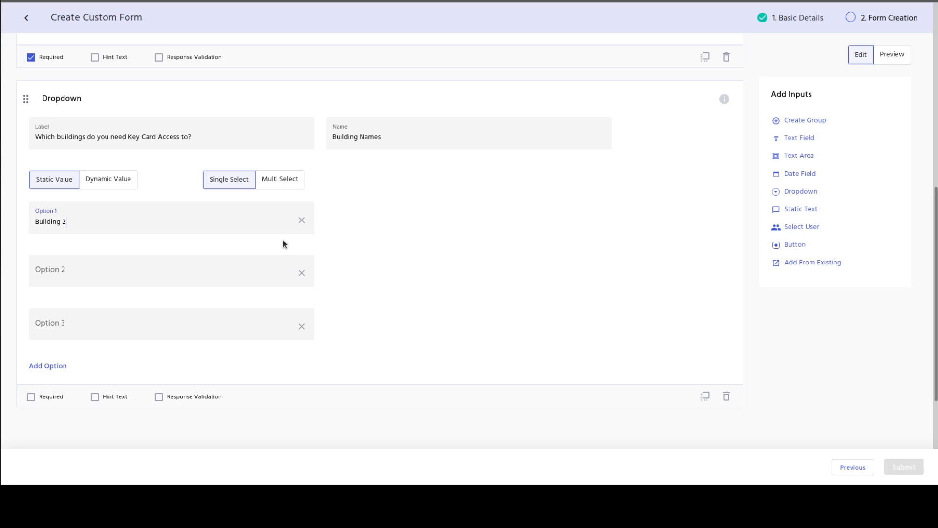
key(Tab)
text(Building 3)
key(Tab)
key(Tab)
text(Buildin)
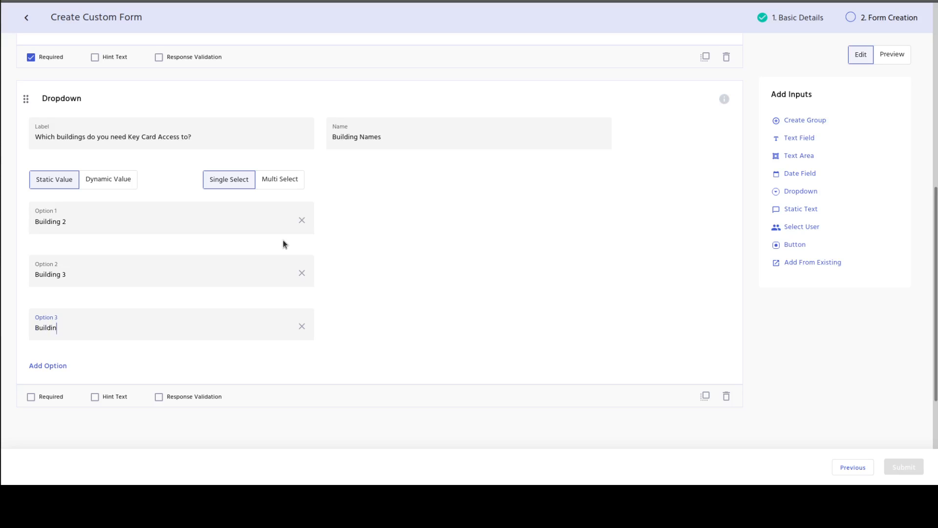
text(g 2 & 3)
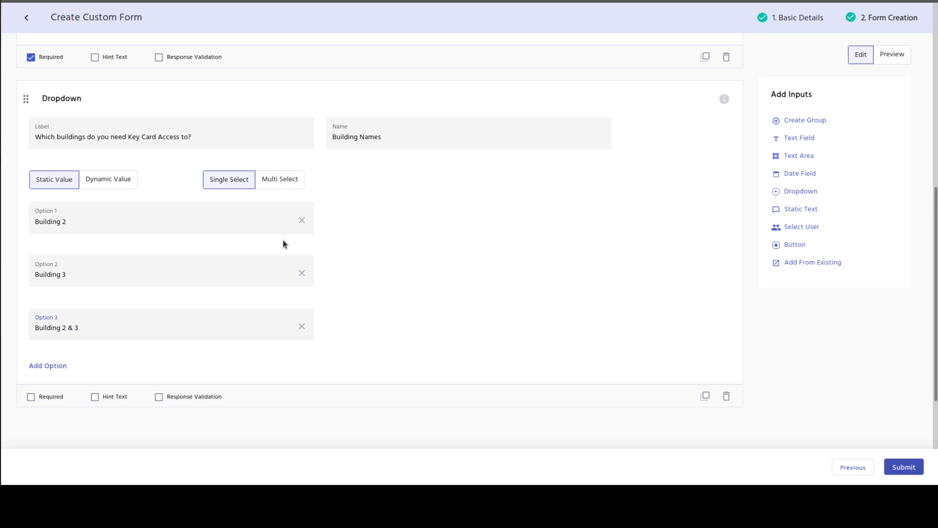
click(31, 396)
- Add a static text element labelled "Key Card Disclaimer" below the building dropdown
scroll(564, 229, down, 3)
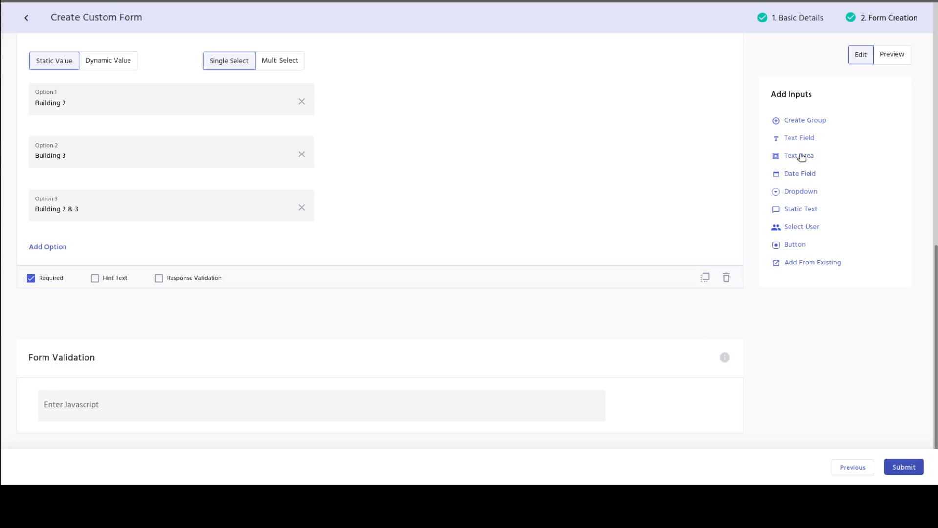
click(805, 211)
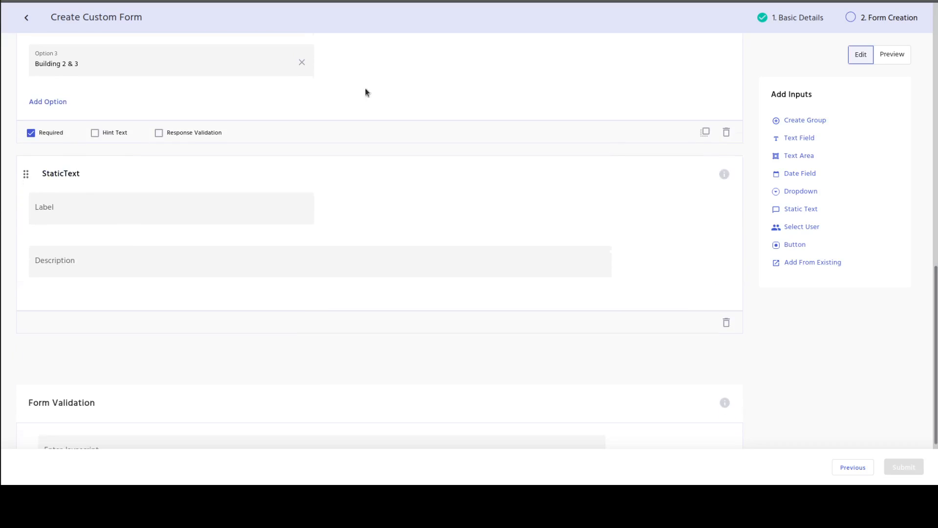
click(243, 216)
text(Key Ca)
text(Disc)
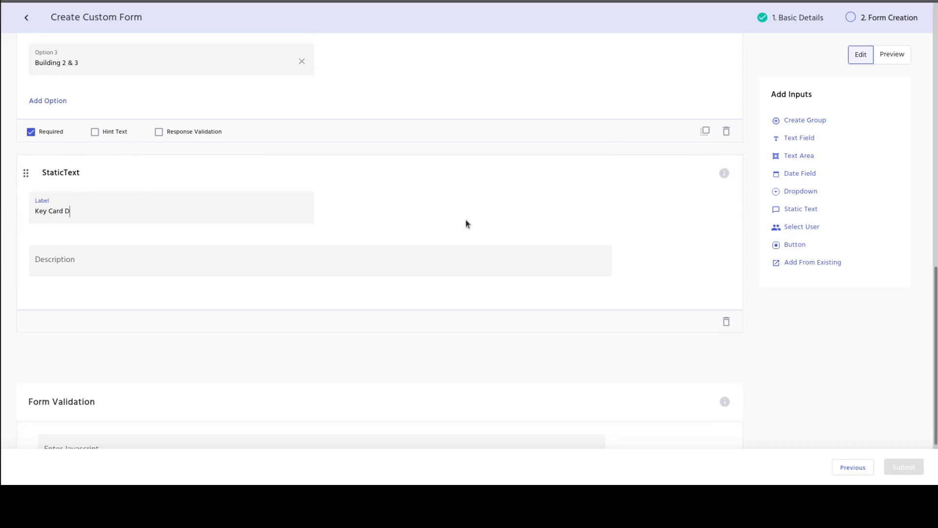
text(laimer)
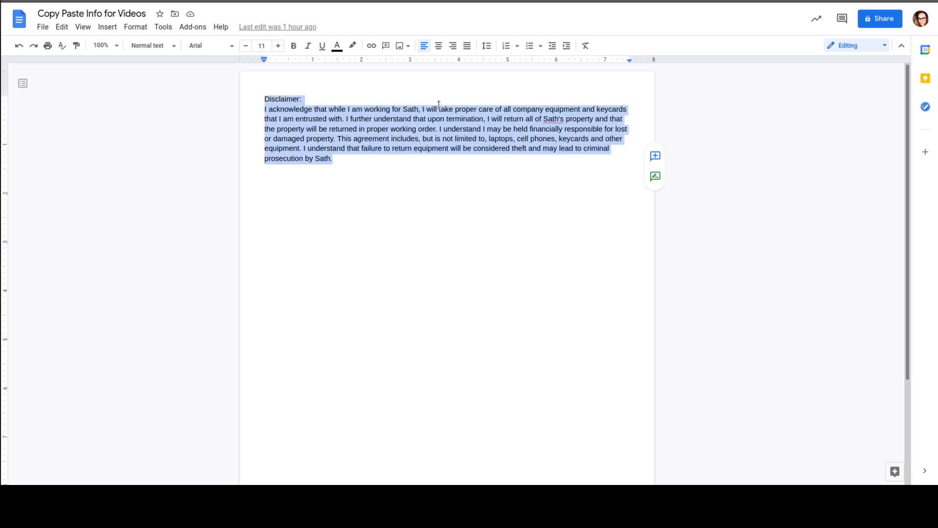
- Copy the selected disclaimer text from the Google Docs document and paste it as the static text's description in the IDHub form
right_click(439, 105)
click(494, 134)
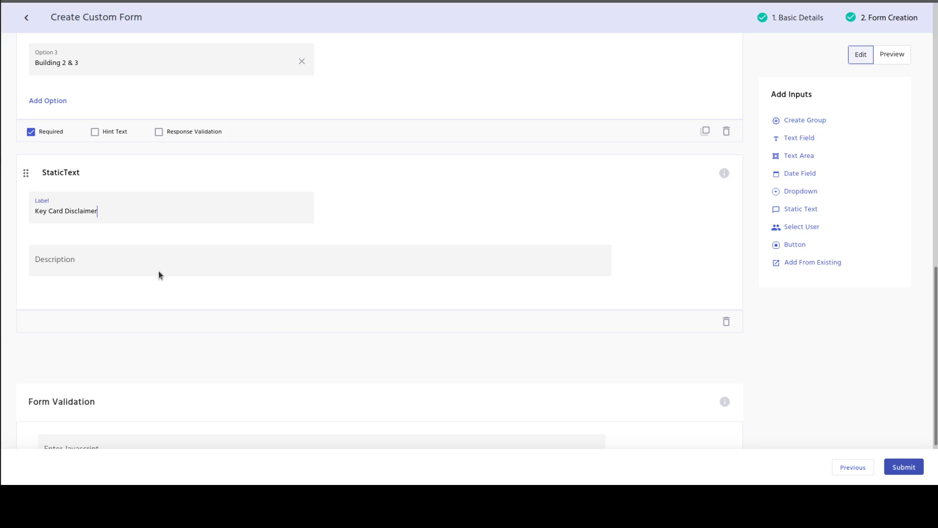
click(159, 271)
key(ctrl+v)
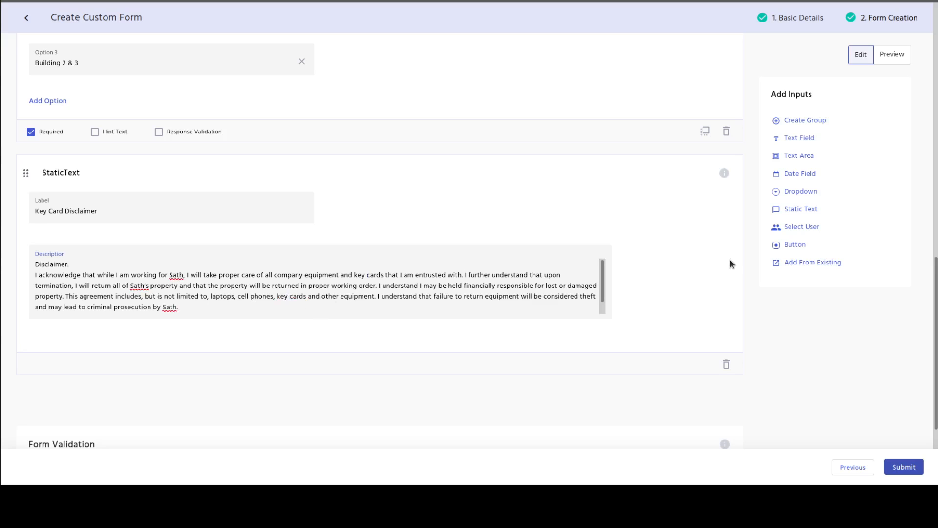
- Add another dropdown field after the static text and label it "Disclaimer"
click(811, 193)
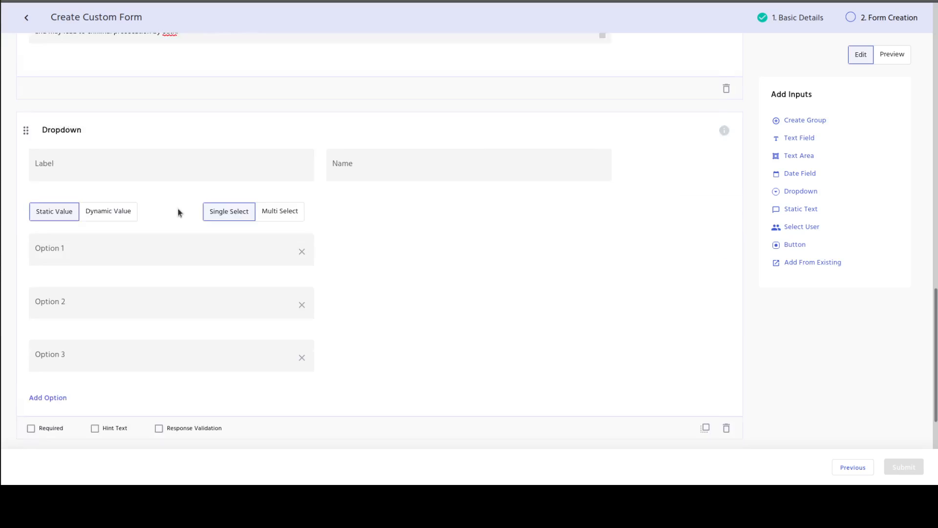
click(78, 137)
text(Disclaimer)
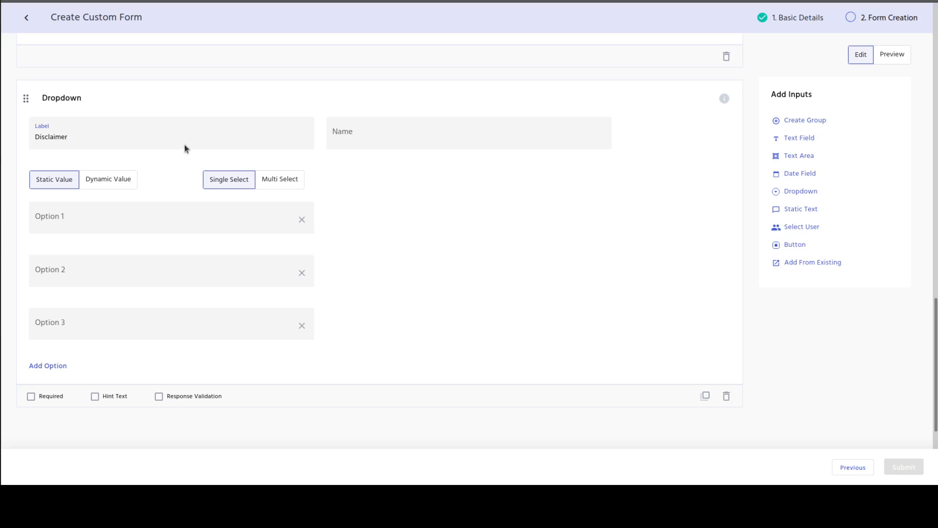
- Set the dropdown's first two options to "Yes, I agree to the terms of the disclaimer." and "No, I don't agree to the terms of the disclaimer."
click(240, 230)
text(Yes, I agree to the terms of the)
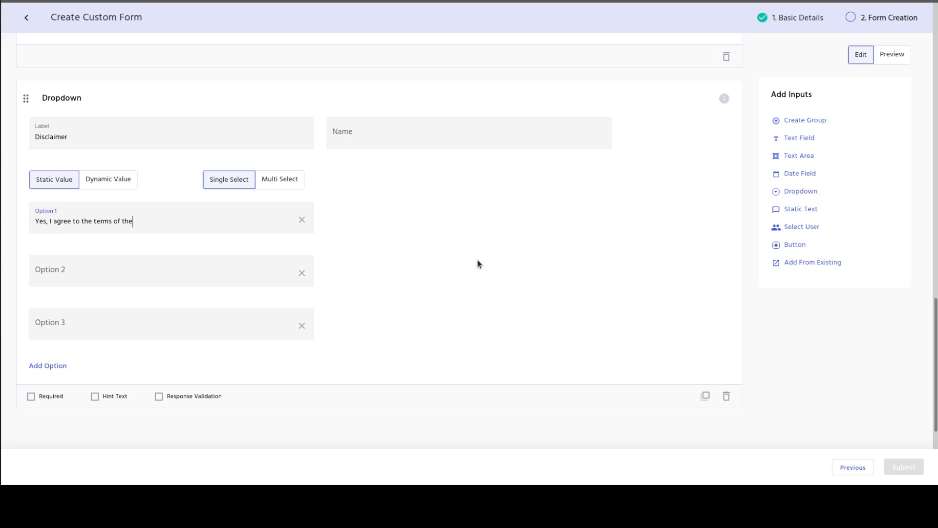
text( disclaimer.)
click(157, 274)
text(No, I di)
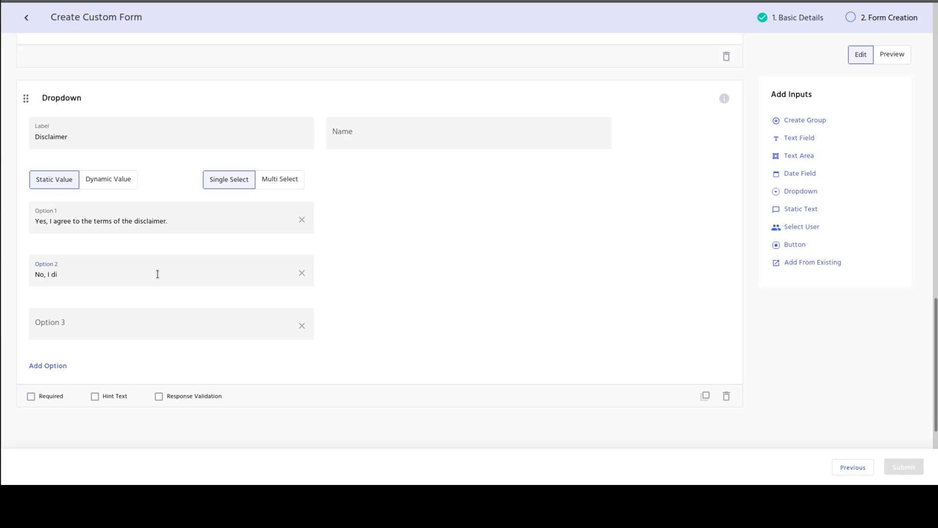
text(on't agree to the terms of the disclaimer)
- Set the disclaimer dropdown's third option to "I need more information about the disclaimer."
key(Tab)
key(Tab)
text(I need more in)
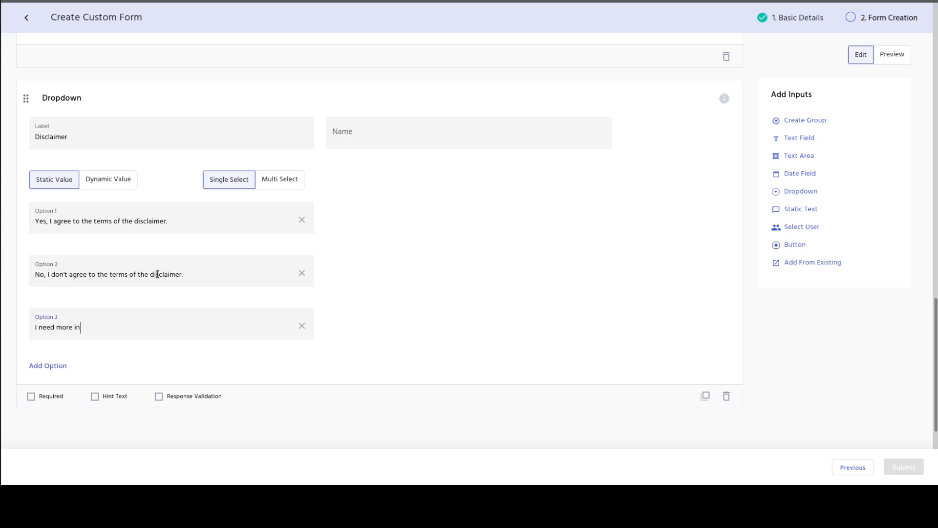
text(formation about the disclaimer from)
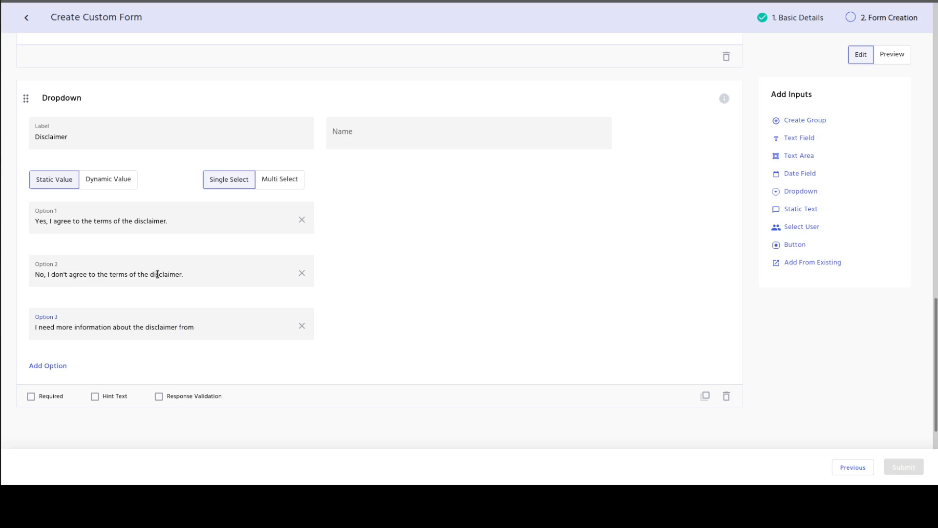
key(BackSpace)
key(BackSpace)
key(BackSpace)
key(BackSpace)
key(BackSpace)
key(BackSpace)
- Extend the dropdown's label to "Disclaimer Agreement", enter the same text as its name, and make the field required
click(106, 142)
text(Agreement)
click(438, 140)
text(Discla)
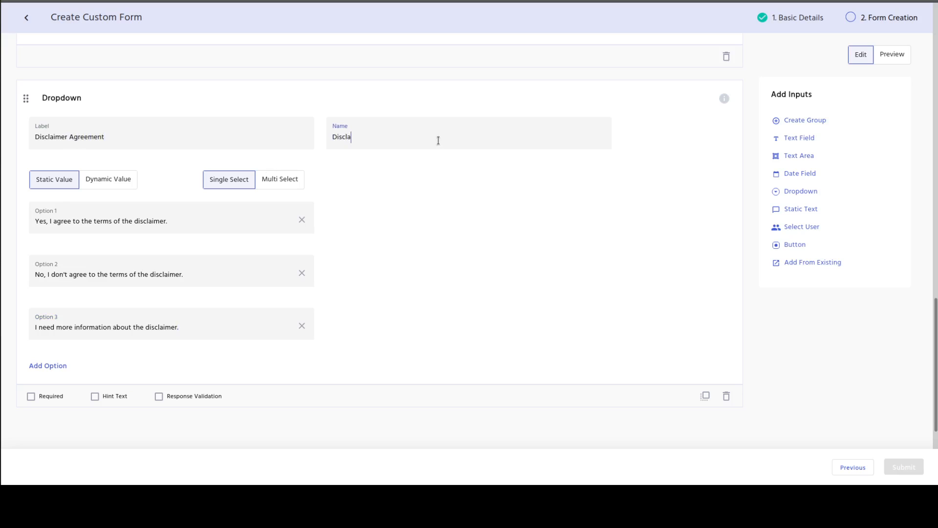
text(imer Agreement)
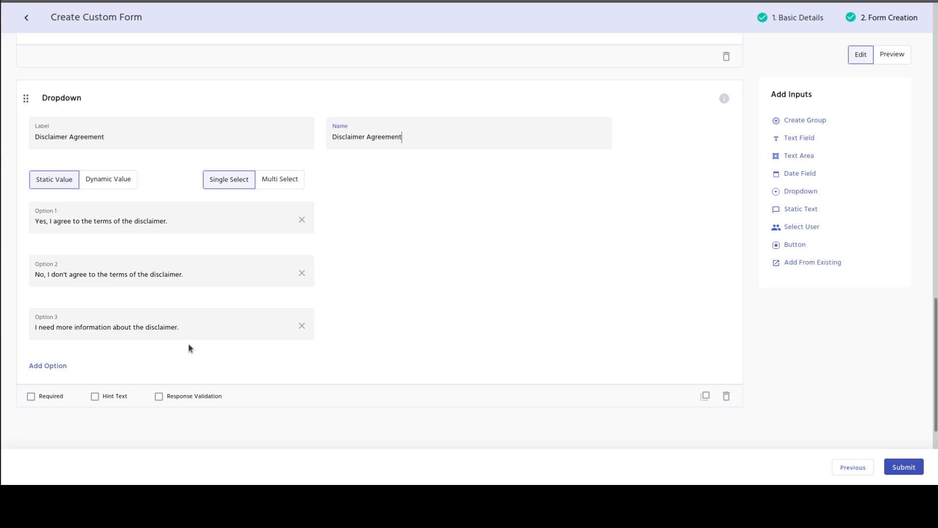
click(39, 399)
- Add an optional text field with "Additional Notes" as both label and name, leaving the placeholder empty
click(803, 141)
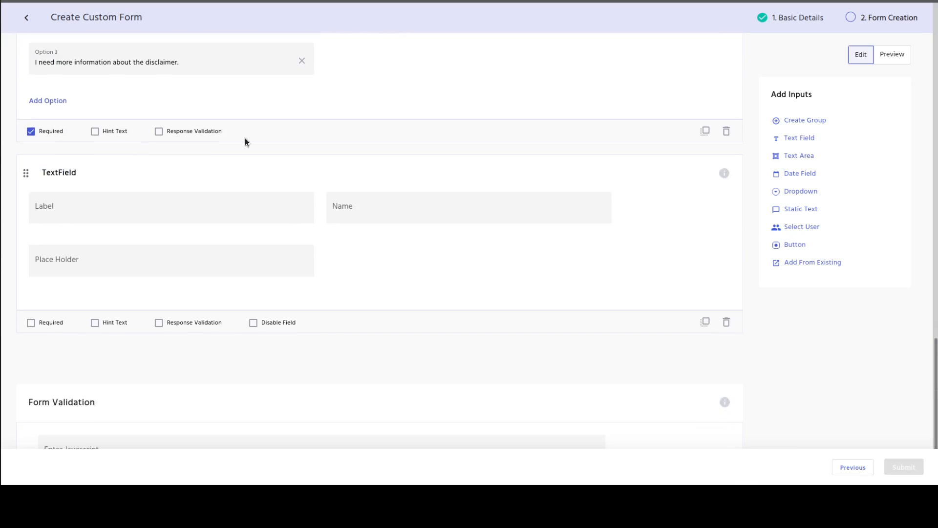
click(141, 259)
click(157, 201)
text(Additional Notes)
click(472, 218)
drag(127, 211, 34, 211)
click(374, 211)
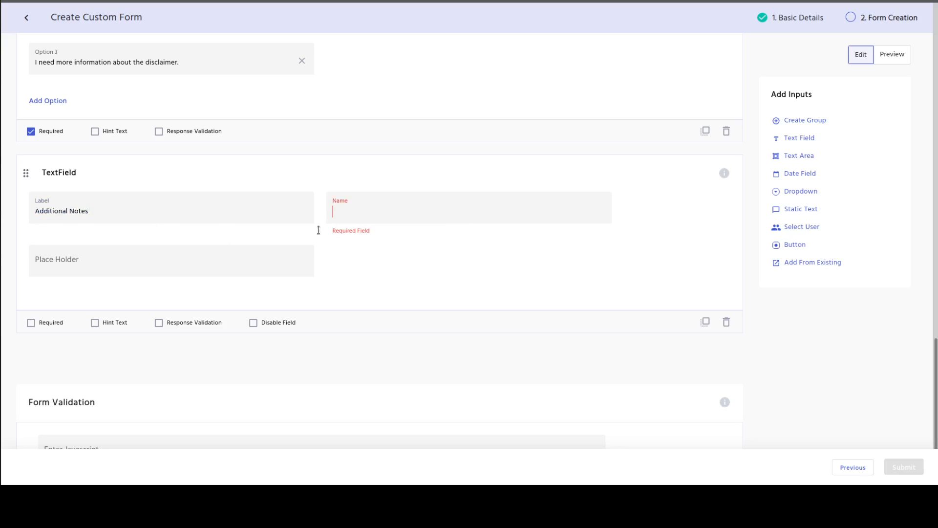
key(ctrl+v)
click(162, 259)
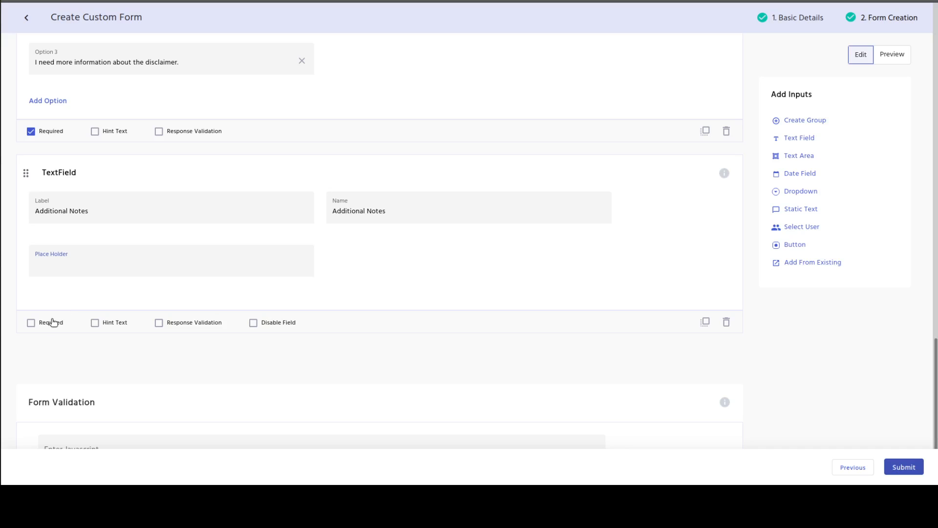
click(367, 301)
- Preview the form and test its Key Card Details fields with a user, the date 04/29/2021 and "Building 2 & 3"
click(884, 57)
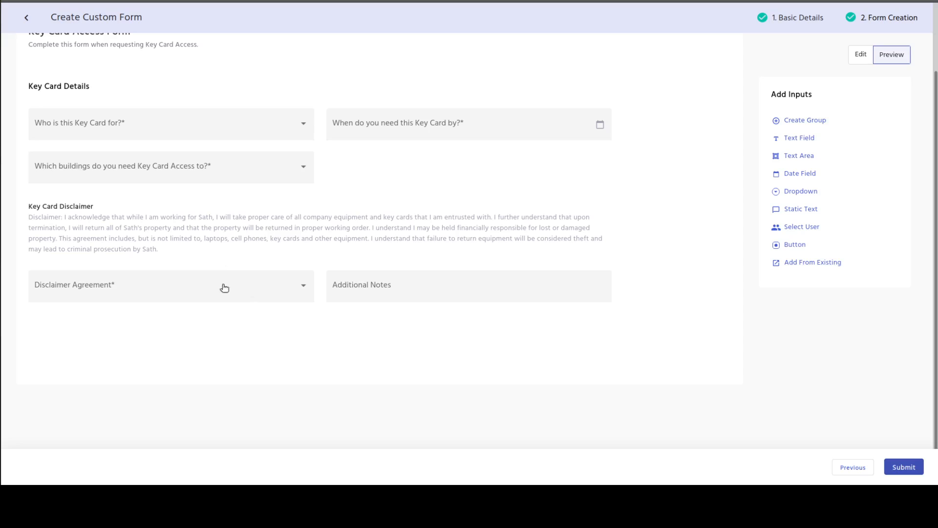
click(369, 290)
click(437, 194)
scroll(438, 194, up, 2)
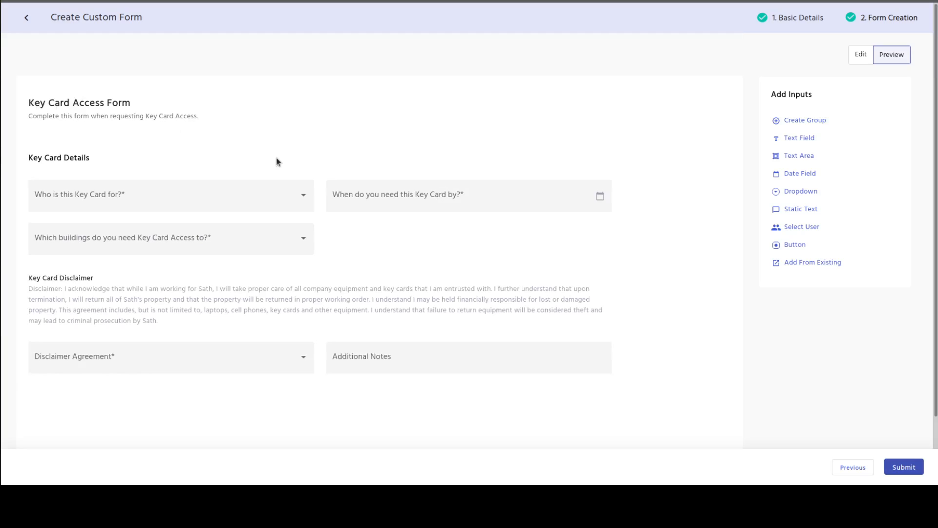
click(135, 197)
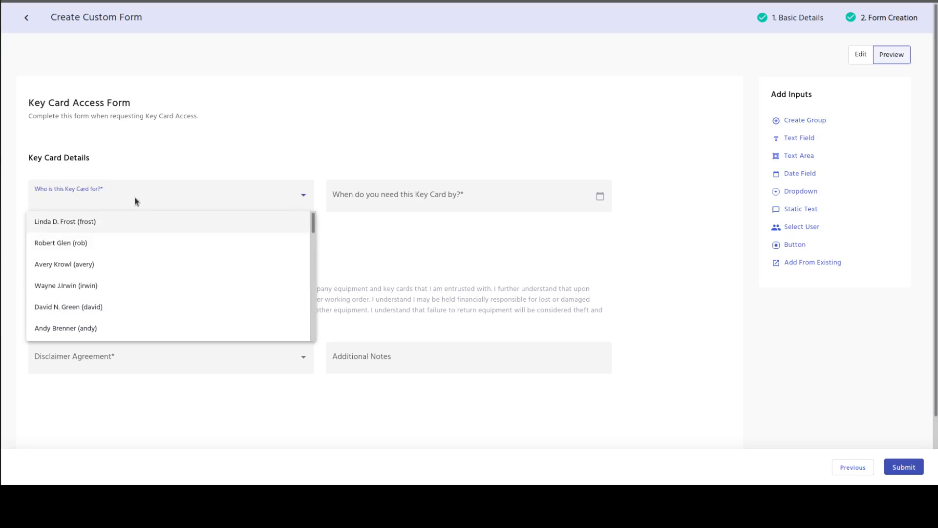
click(106, 325)
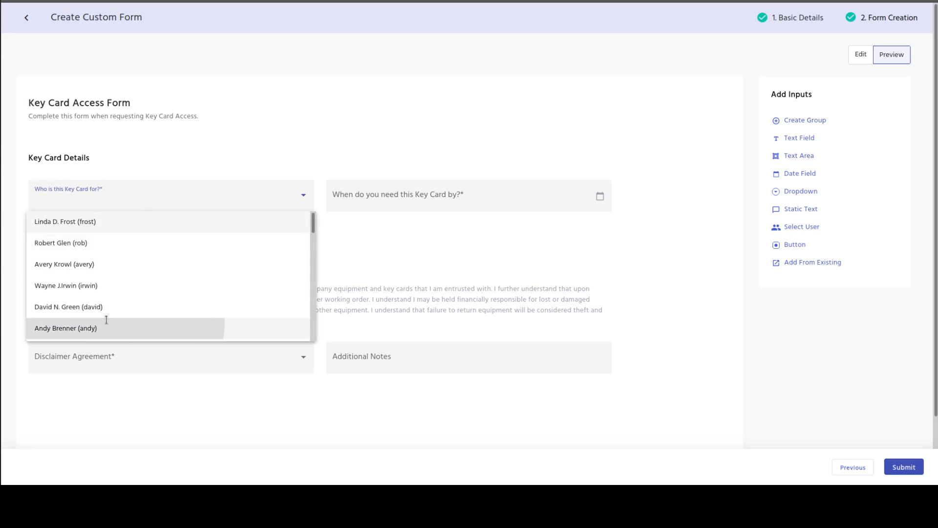
click(399, 195)
click(421, 155)
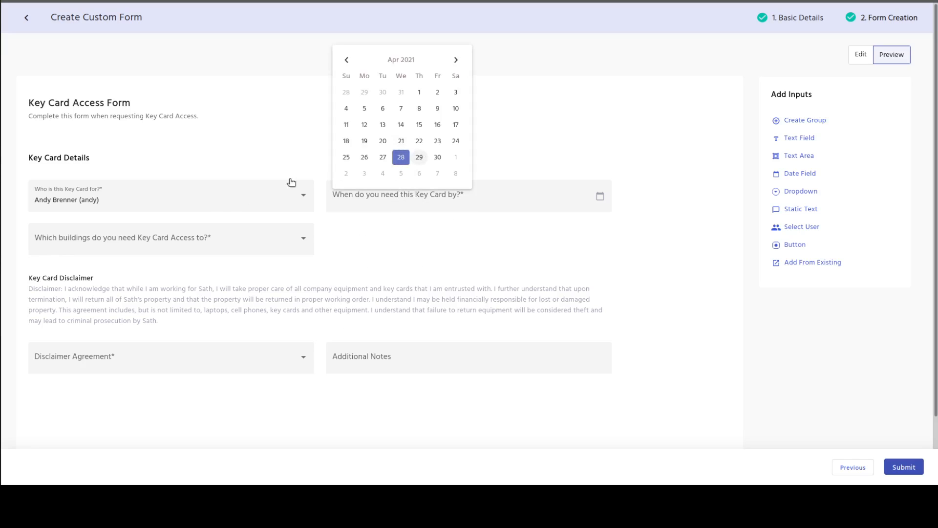
click(185, 242)
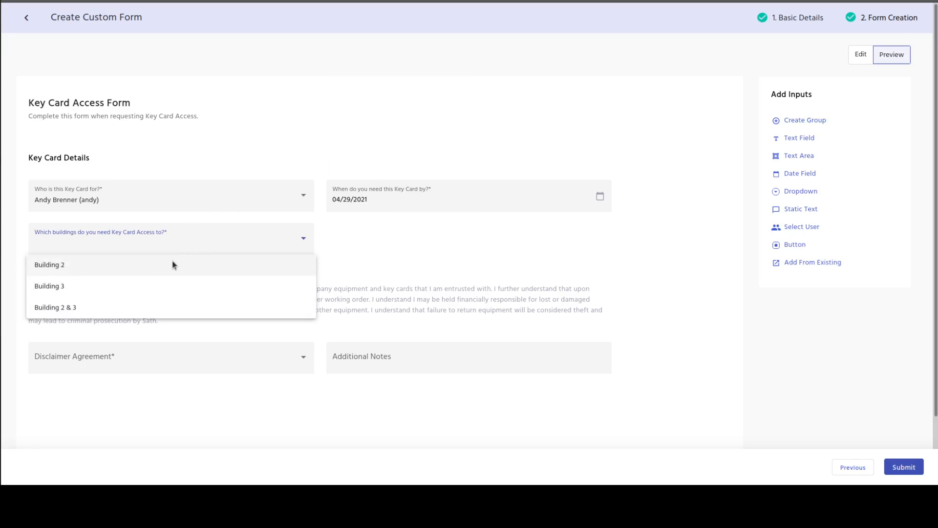
click(111, 309)
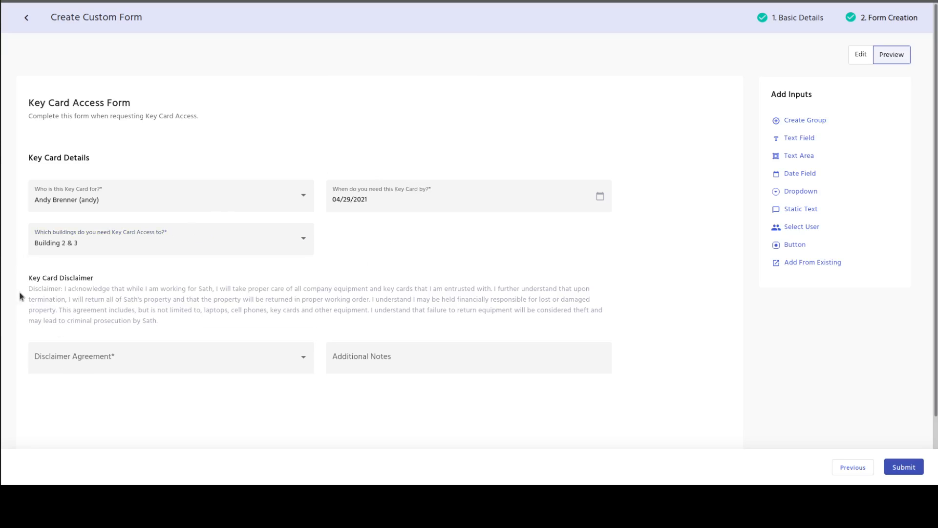
- Test the previewed Disclaimer Agreement with "Yes, I agree to the terms of the disclaimer." and Additional Notes with "Need help with diclaimer."
drag(310, 303, 362, 310)
click(119, 361)
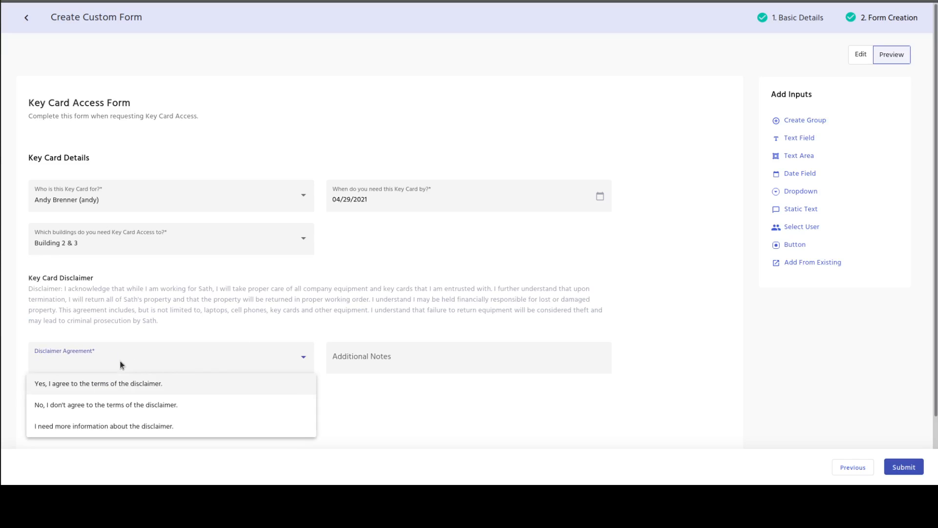
click(127, 389)
click(407, 363)
text(Nee)
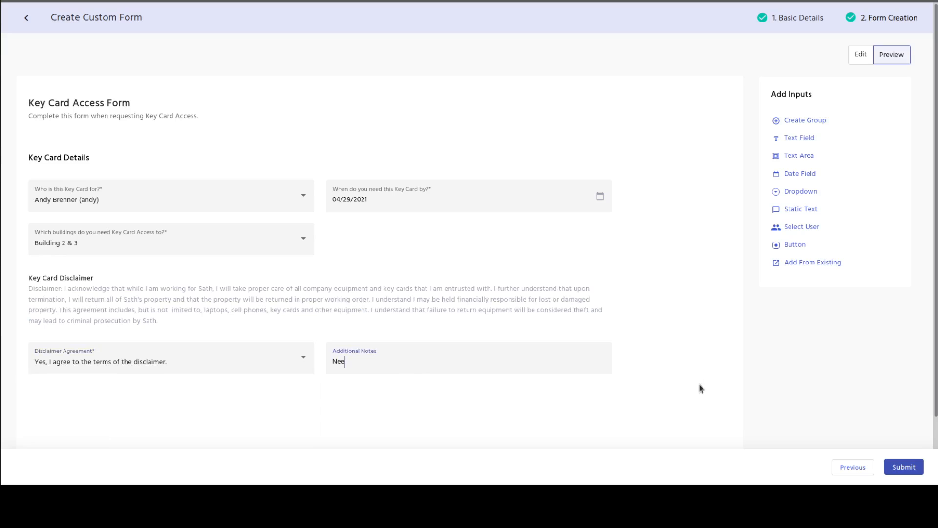
text(d help with diclaimer/)
key(BackSpace)
text(.)
click(745, 370)
- Return the form to edit mode and submit it with the reason "Key Card Access Form"
click(859, 56)
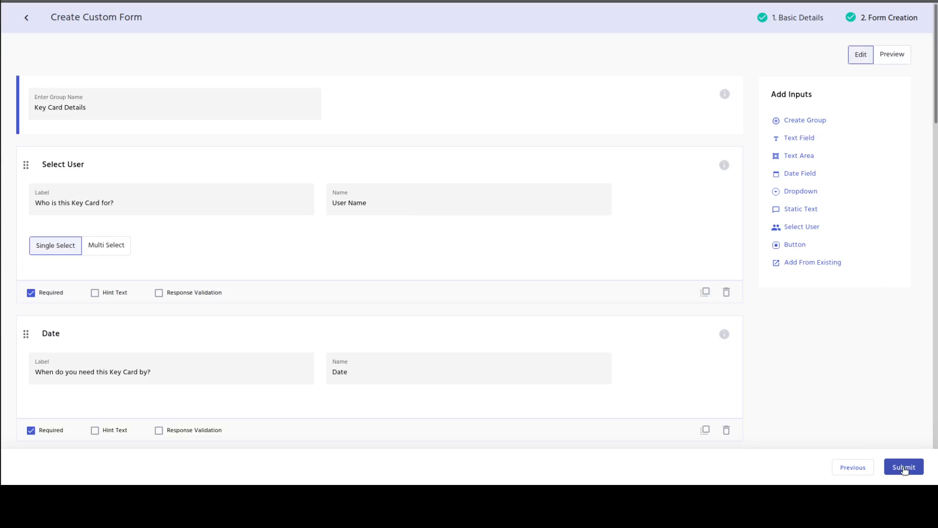
click(904, 468)
click(414, 449)
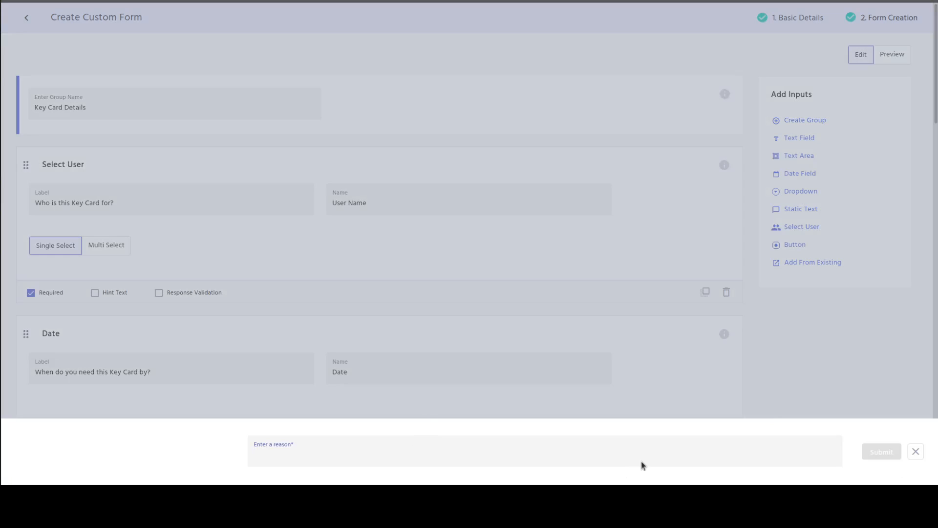
text(Key Card Acces)
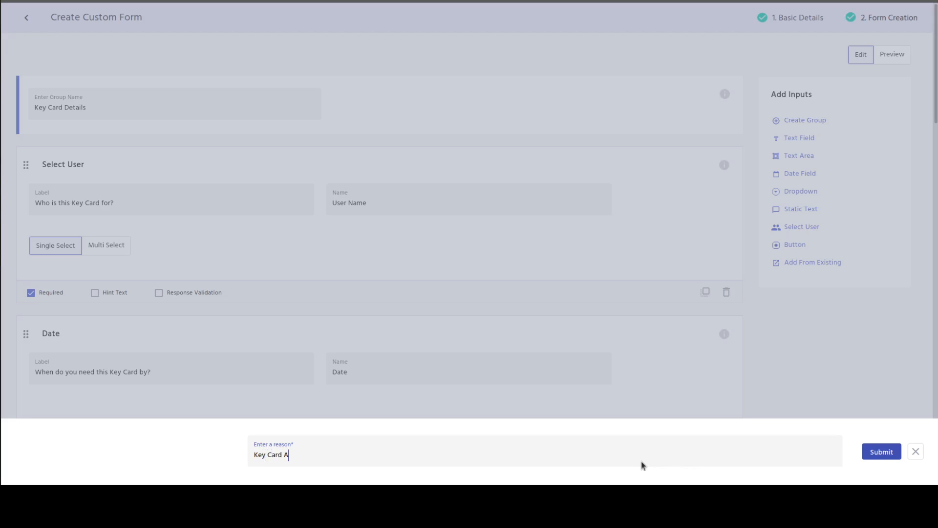
text(s Form)
click(864, 454)
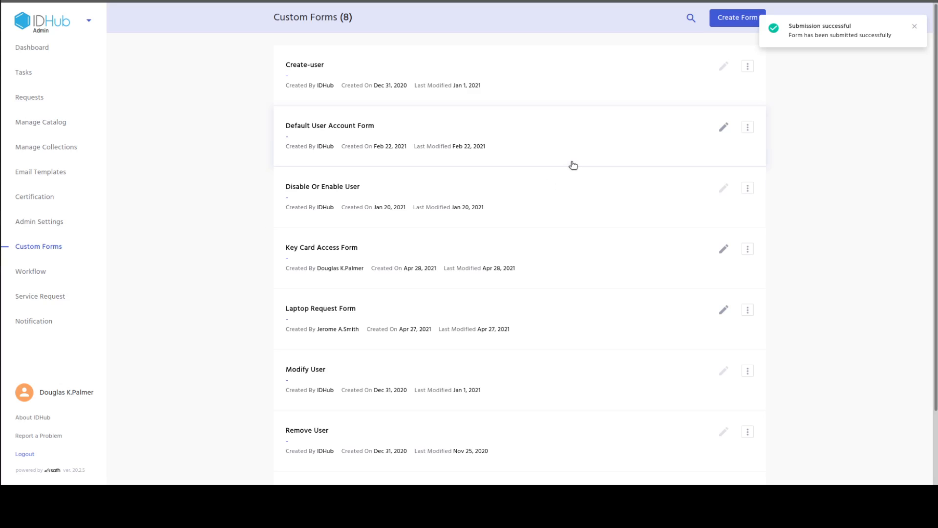
- Open the Key Card Access Form from the custom forms list to review its layout
scroll(466, 143, down, 2)
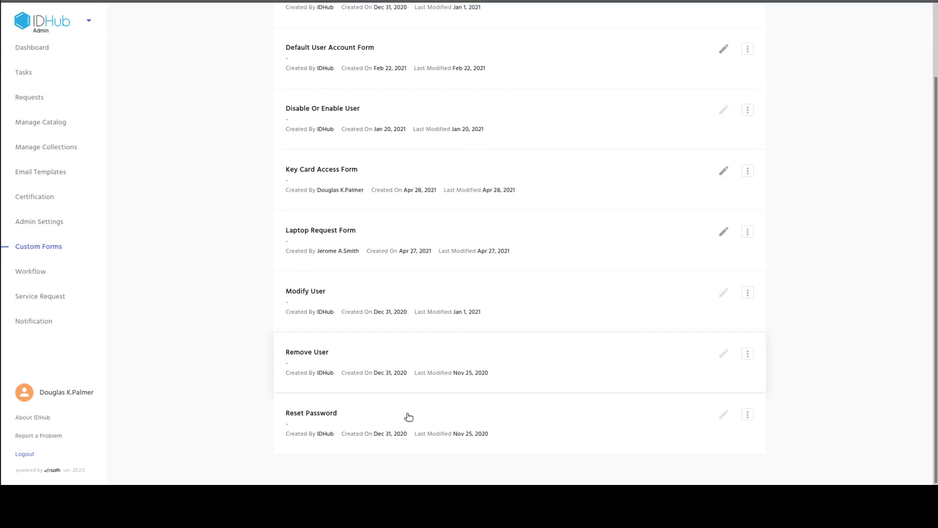
click(393, 169)
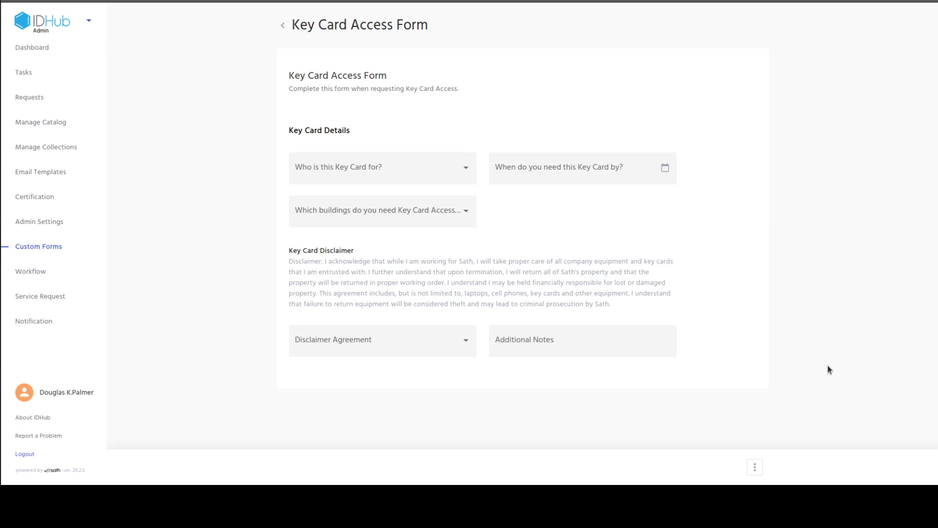
- Start a new service request of type Office Equipments with the request name "Key Card Access"
click(64, 295)
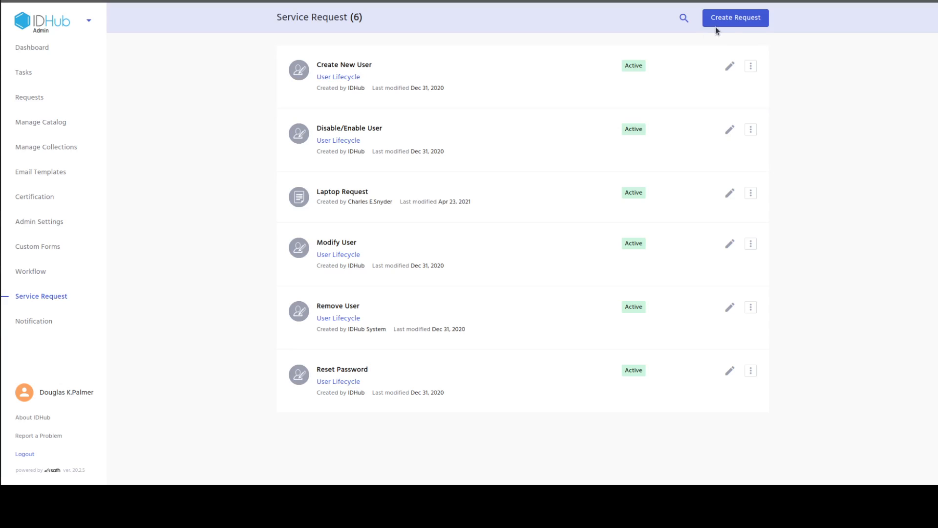
click(738, 19)
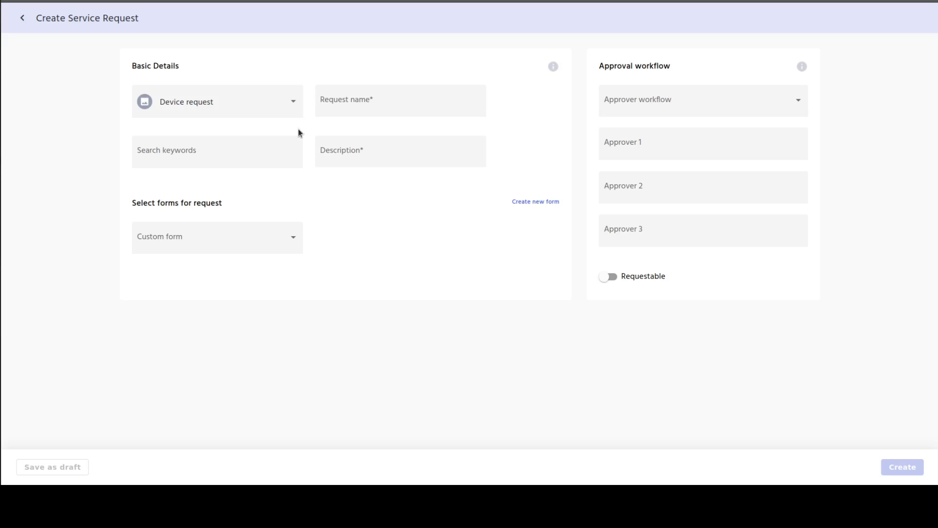
click(201, 100)
scroll(249, 178, down, 3)
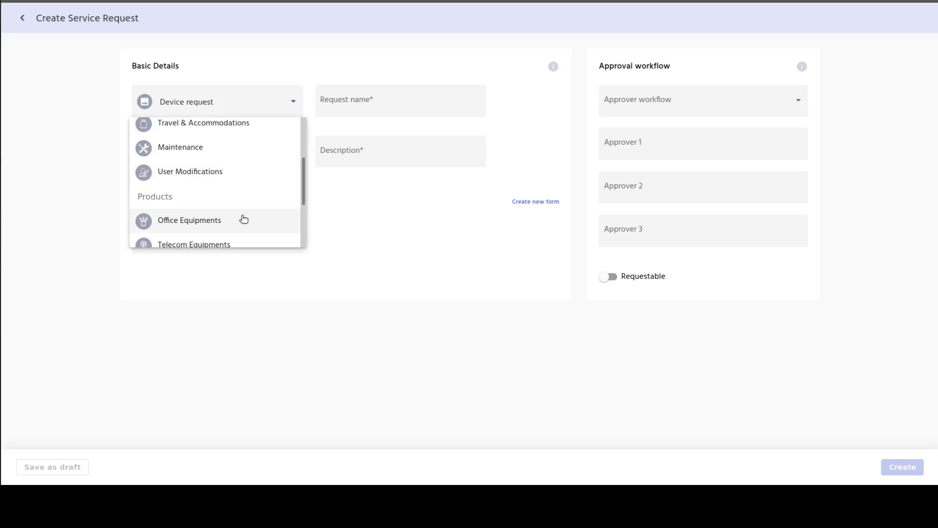
click(243, 217)
click(367, 100)
text(Key C)
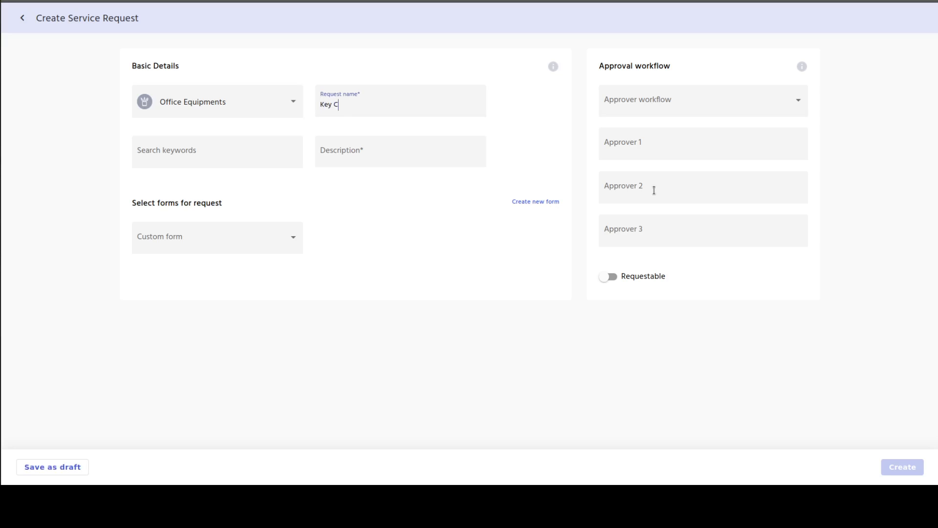
text(ard Access)
- Enter the service request description "Complete this request for Key Card Access.", leaving the search keywords empty
key(Tab)
key(Tab)
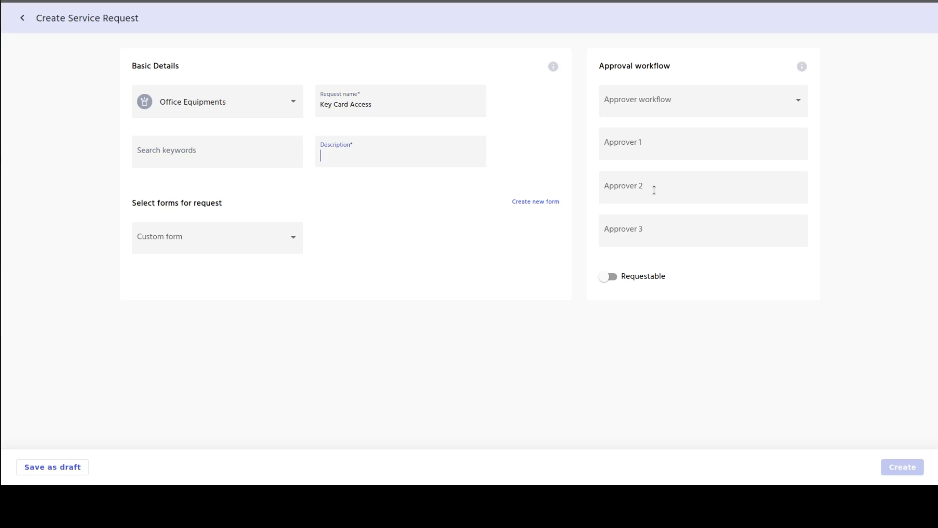
text(Complete this request for Jey Ca)
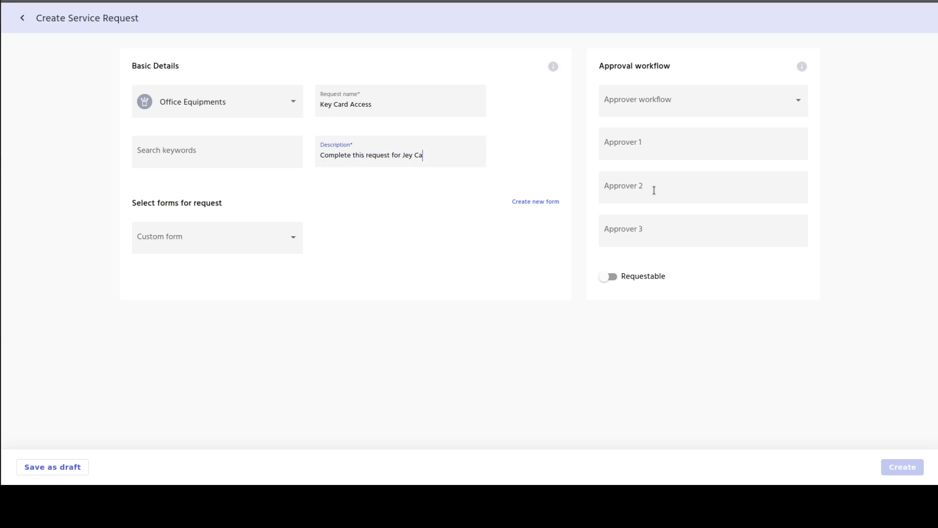
text(rd Access.)
click(406, 155)
key(BackSpace)
text(K)
- Attach the Key Card Access Form as the custom form and set the approver workflow to "access manager approval"
click(196, 235)
click(196, 264)
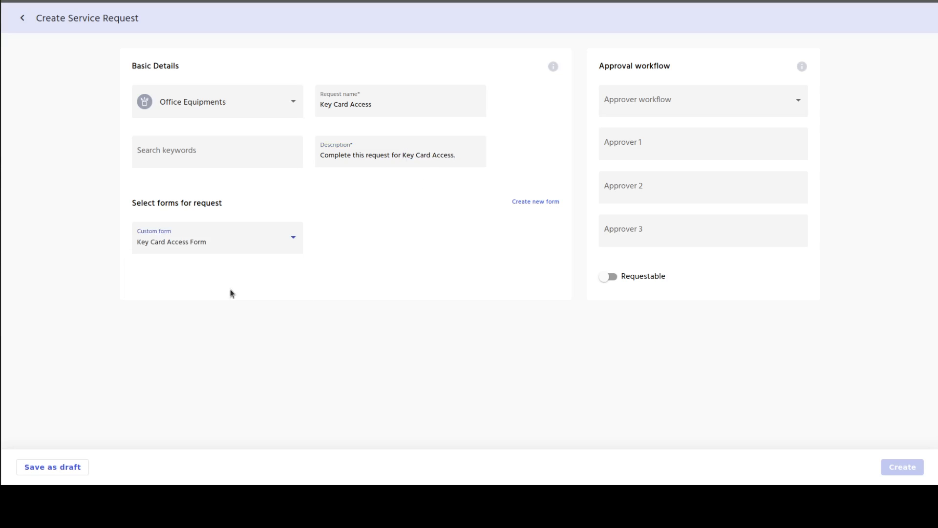
click(688, 100)
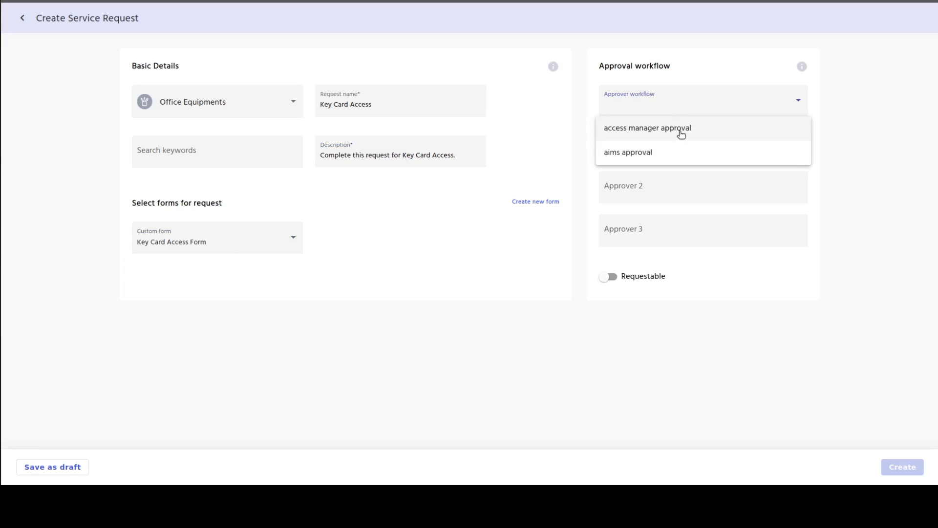
click(711, 136)
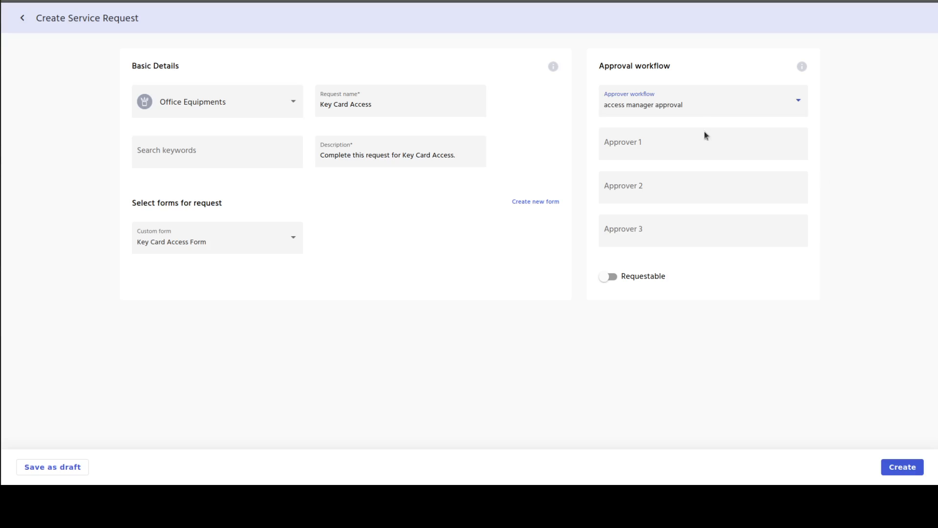
- Make the service request requestable and submit it with the justification "key card access request"
click(606, 275)
click(902, 467)
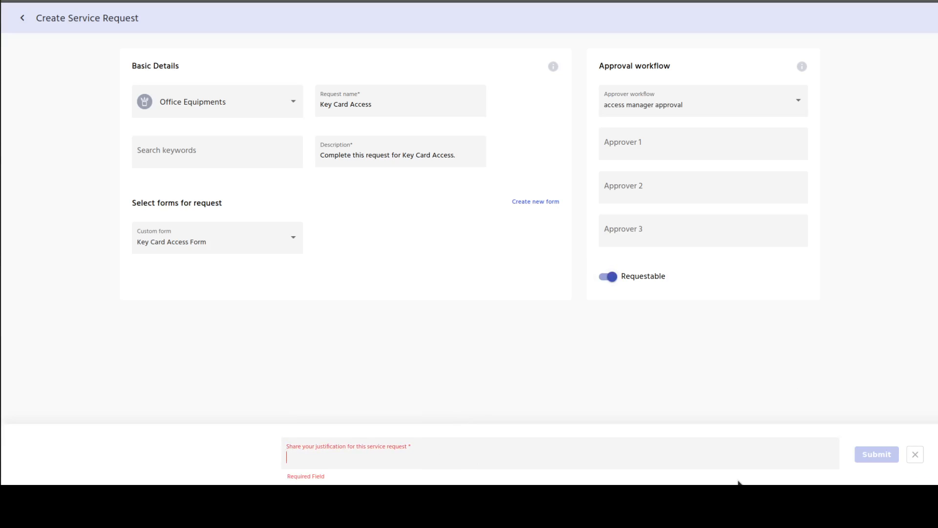
text(key card access)
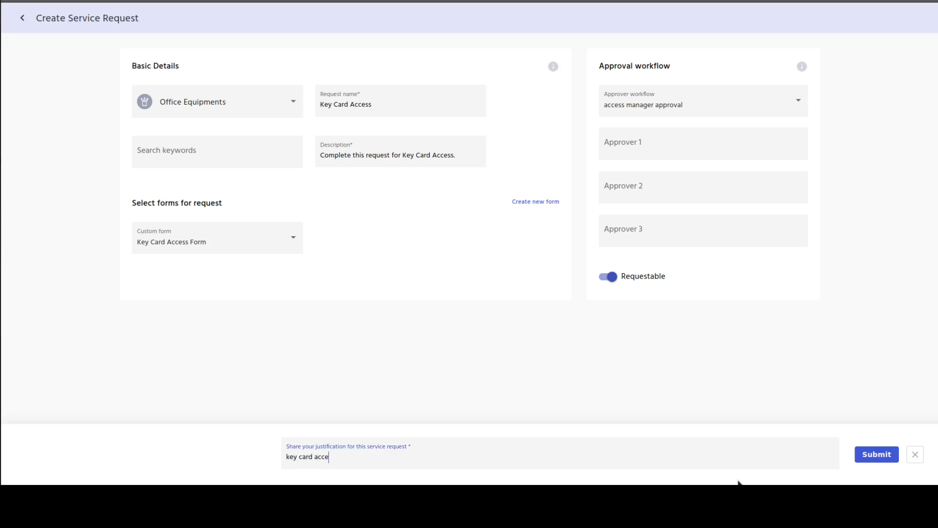
text( request)
click(869, 458)
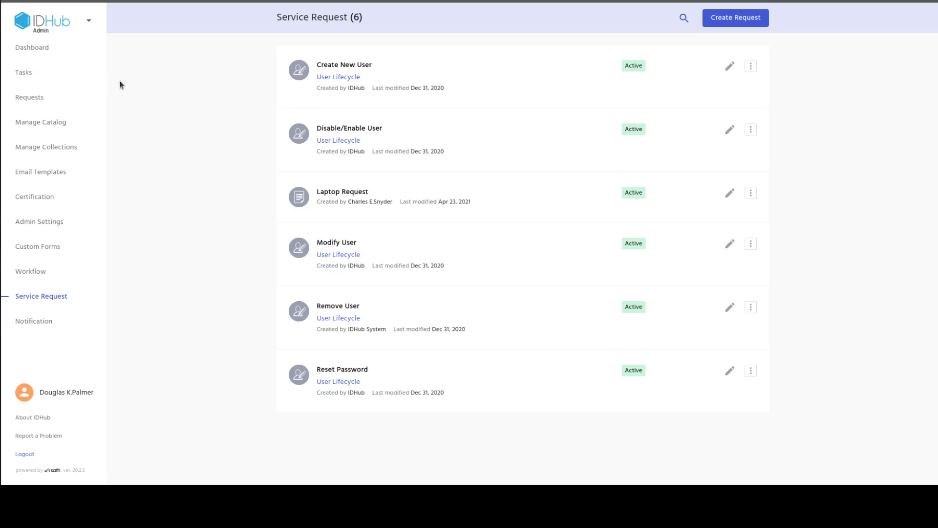
- Open the submitted Key Card Access request in the tracked requests and check its approval assignment
click(58, 98)
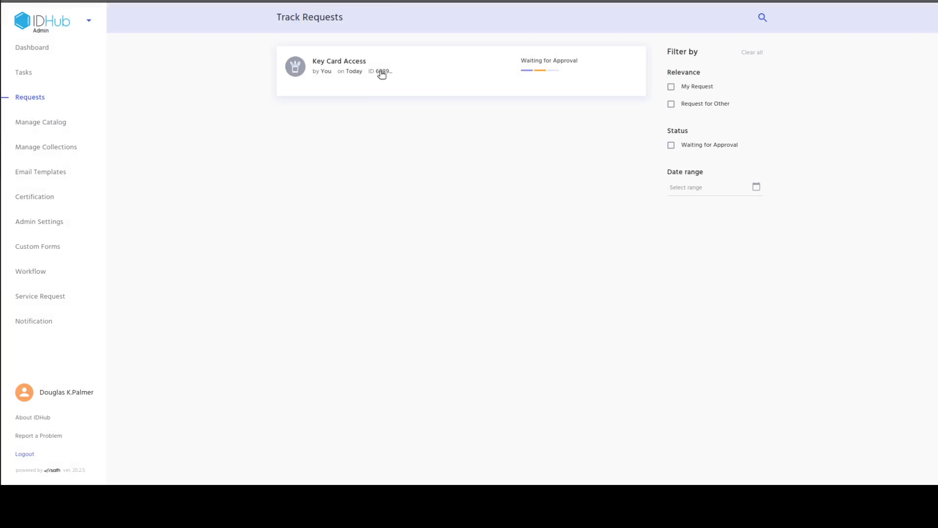
click(381, 74)
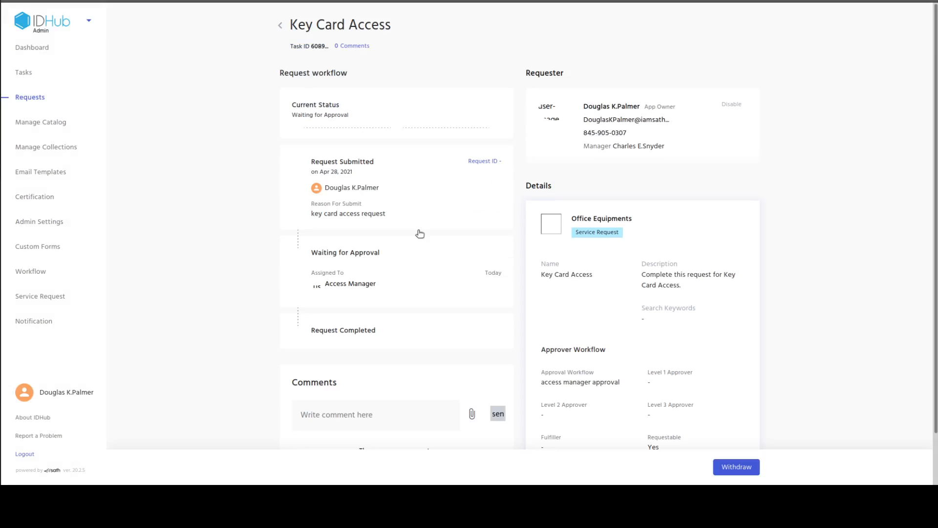
drag(310, 287, 391, 308)
click(829, 166)
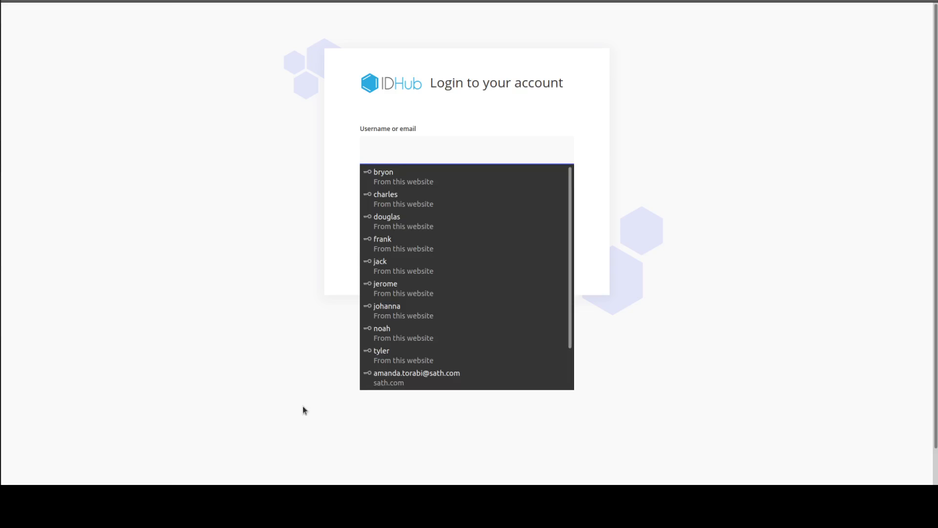
- Log in with the access manager's saved account and open the "New Service Request - Key Card Access" task
click(412, 287)
click(381, 259)
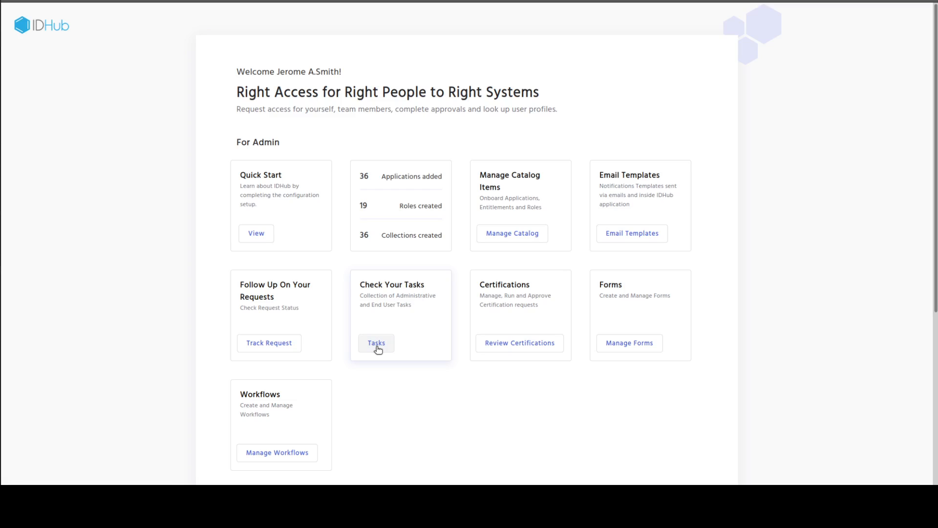
click(377, 343)
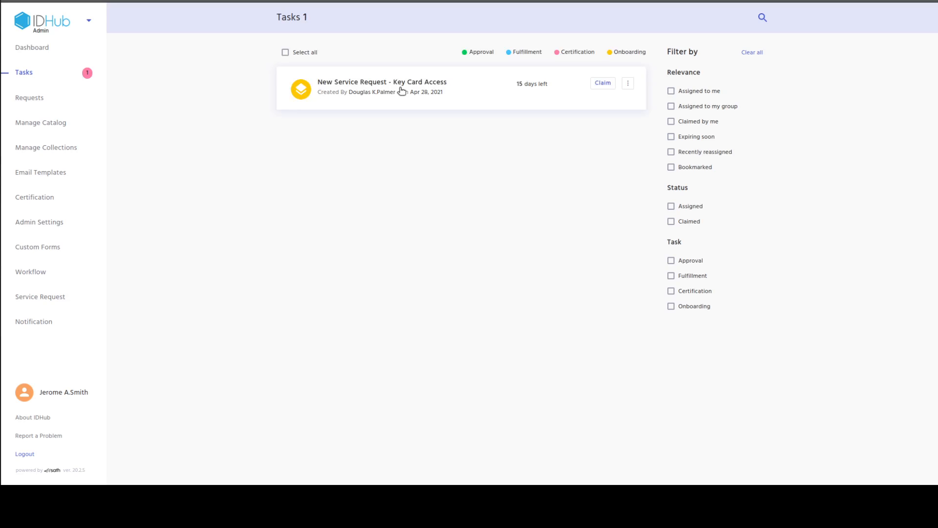
click(373, 99)
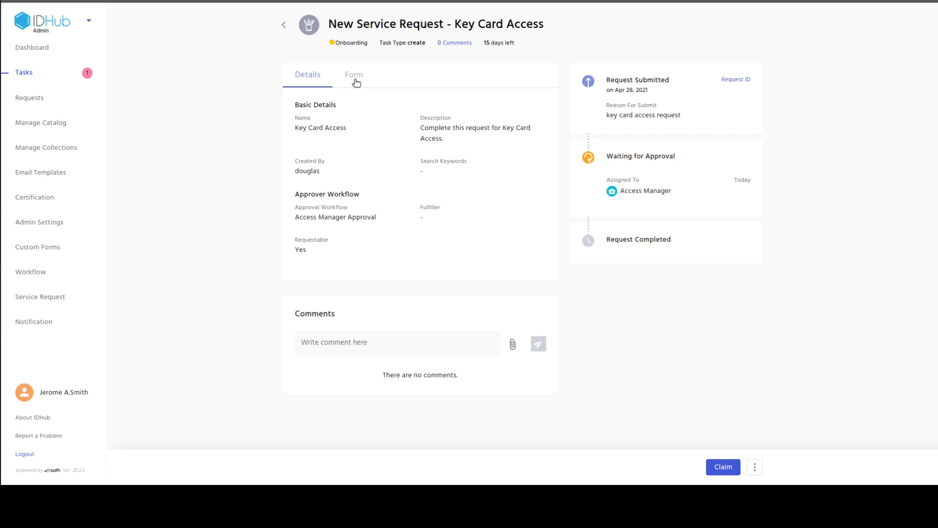
- Examine the form attached to the task, including the Disclaimer Agreement options
click(356, 83)
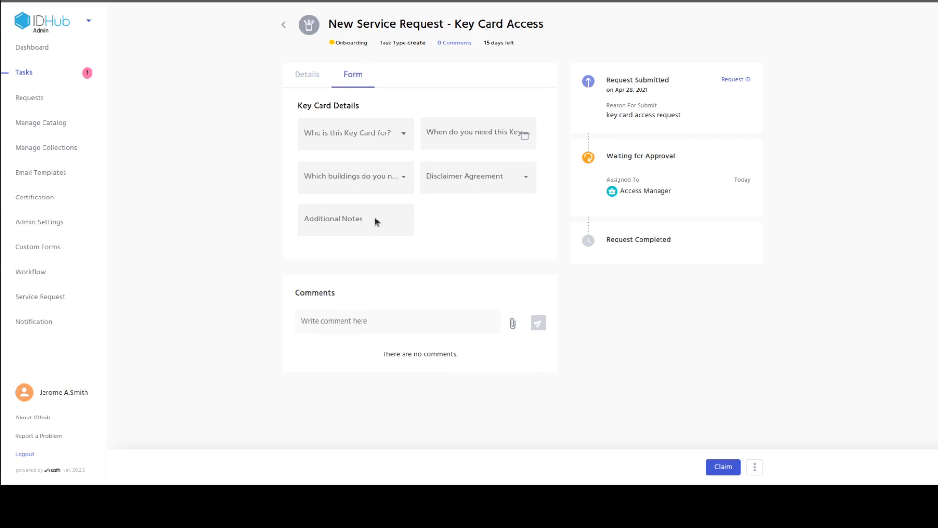
click(448, 184)
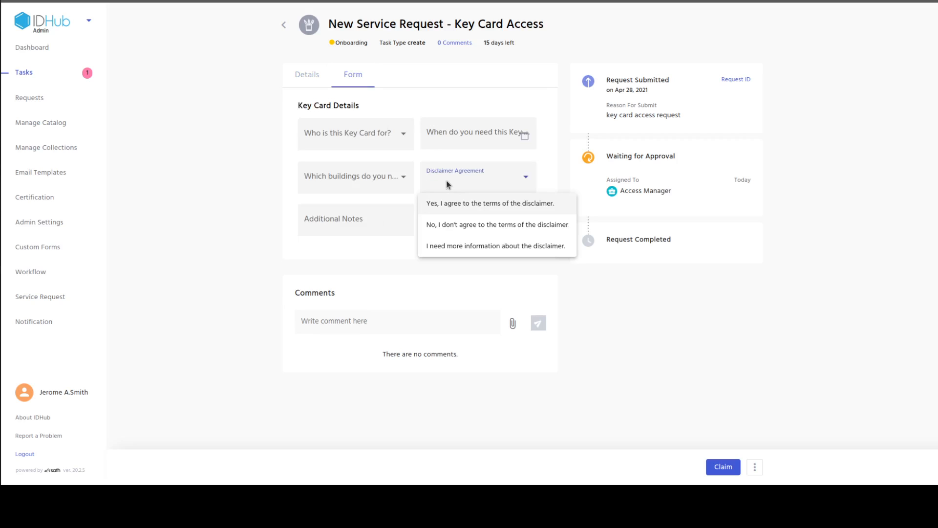
click(860, 198)
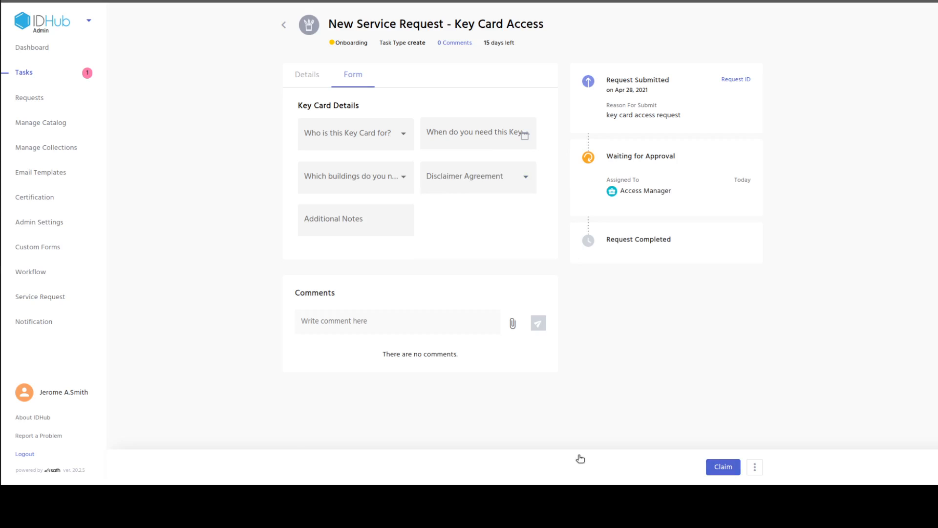
- Claim the Key Card Access task with the reason "Approving key card request"
click(723, 467)
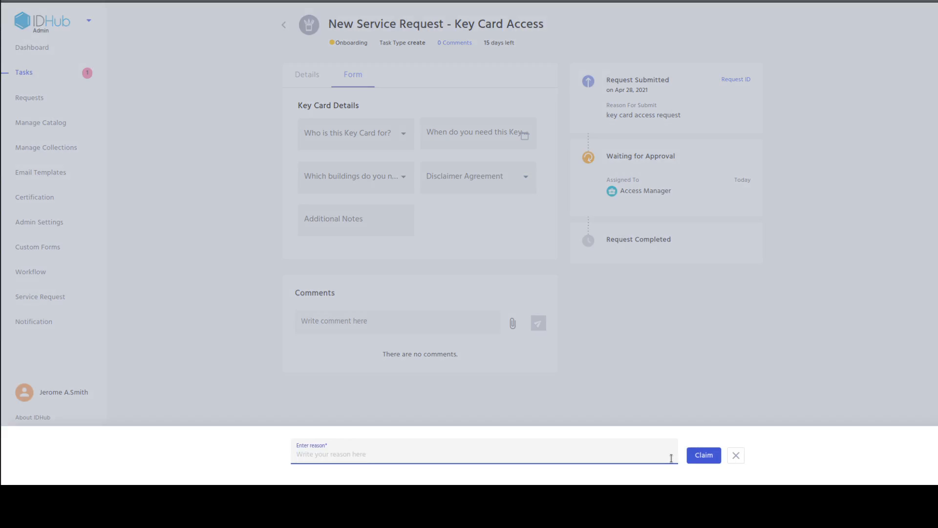
text(Approving)
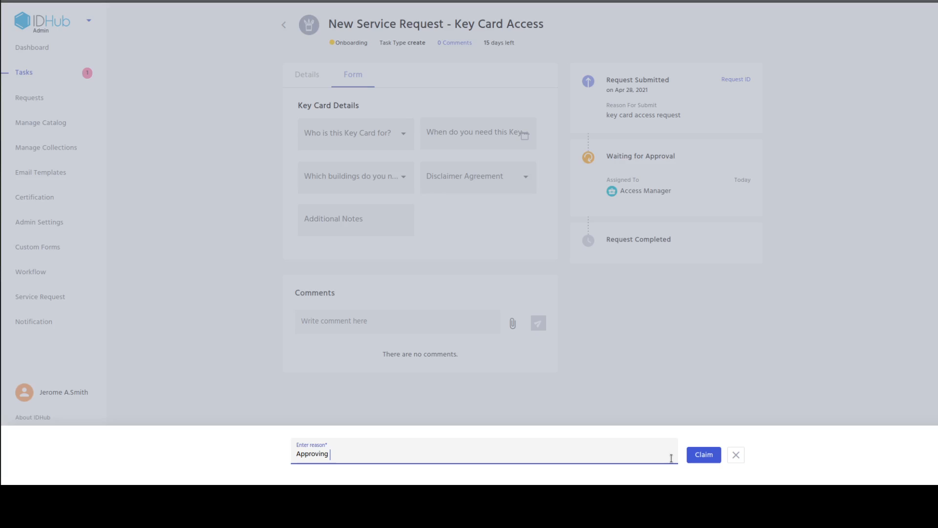
text( key card request)
drag(423, 453, 262, 442)
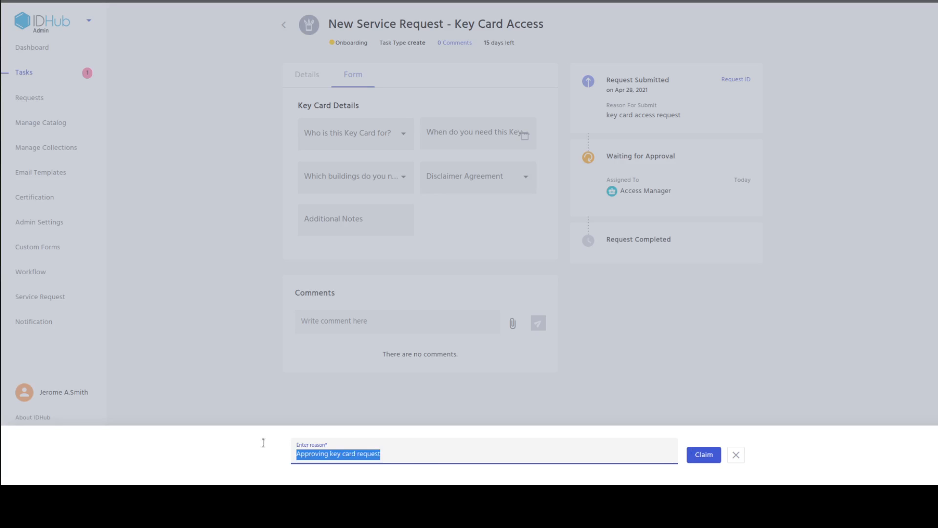
click(703, 453)
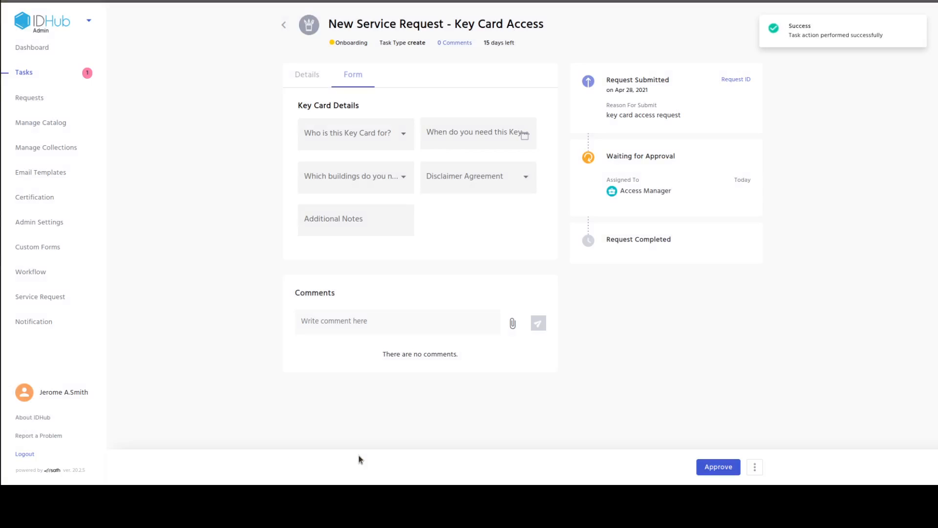
- Approve the Key Card Access task with the reason "Approving key card request"
click(721, 468)
text(Approving key card request)
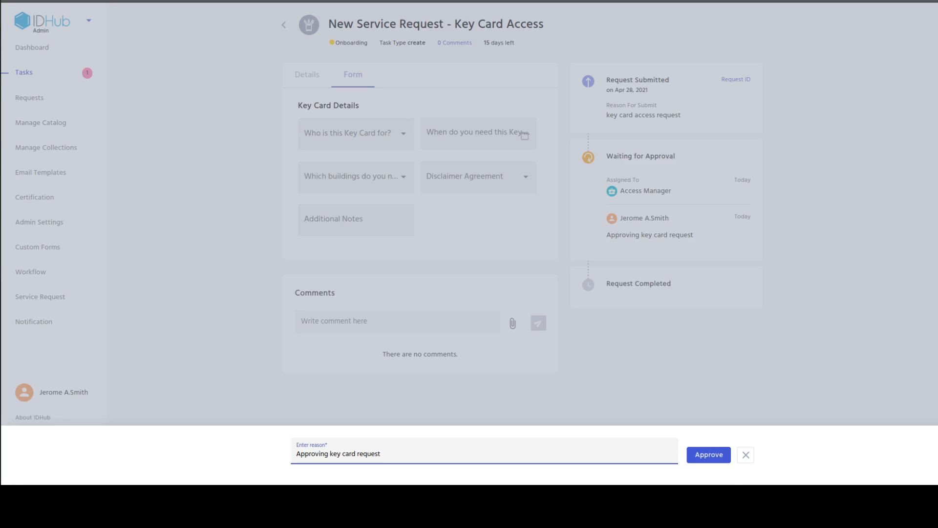
click(705, 454)
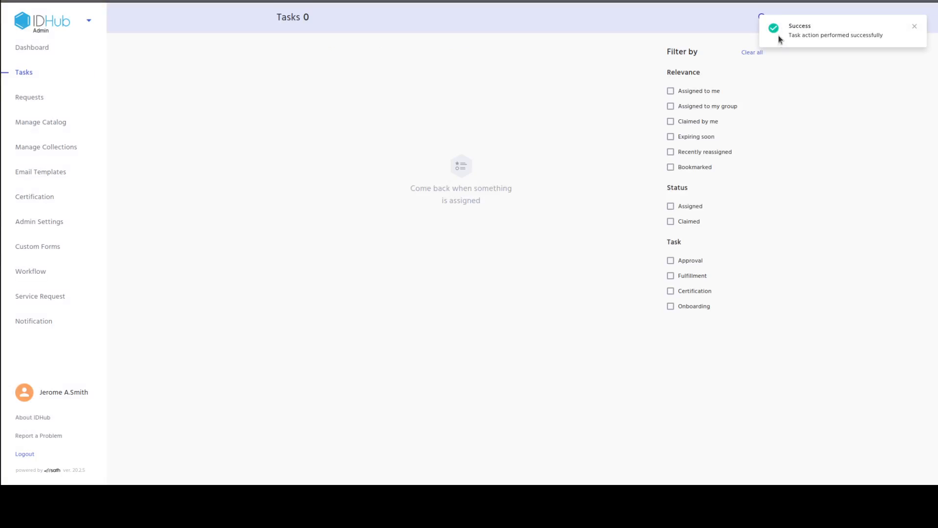
drag(788, 33, 894, 40)
click(509, 123)
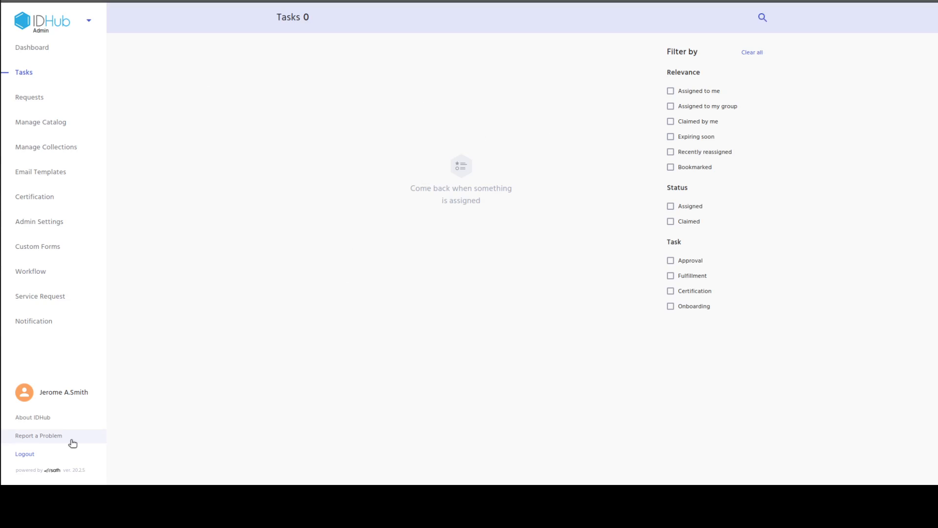
- Switch from the Admin App to the User App to reach the Search Catalog
click(89, 22)
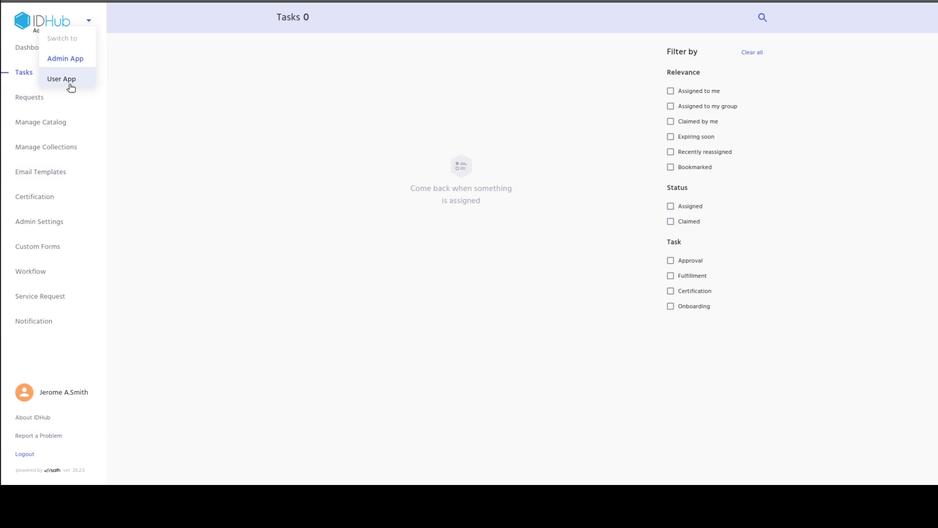
click(70, 84)
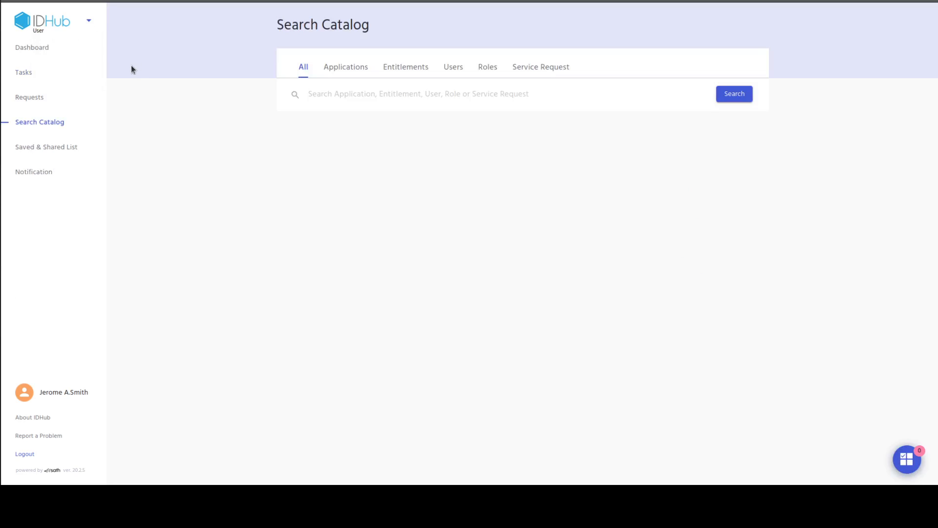
click(87, 21)
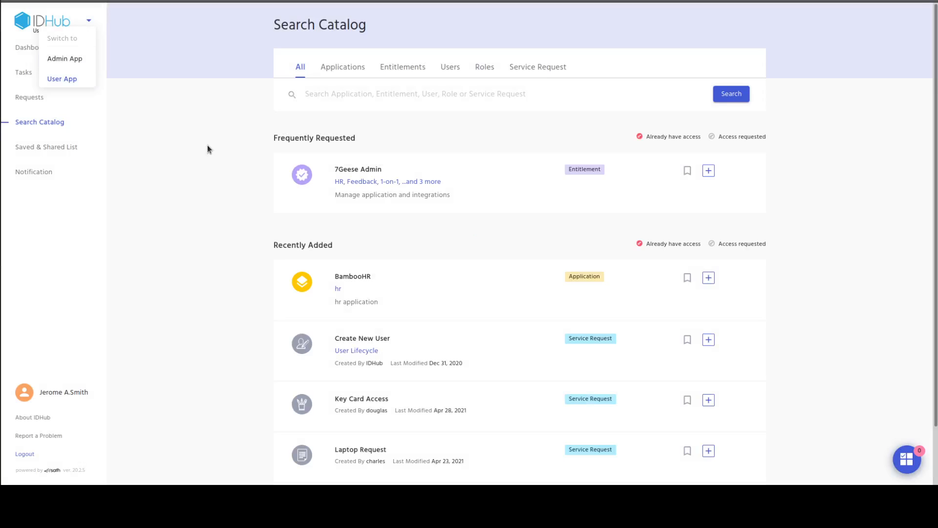
click(94, 81)
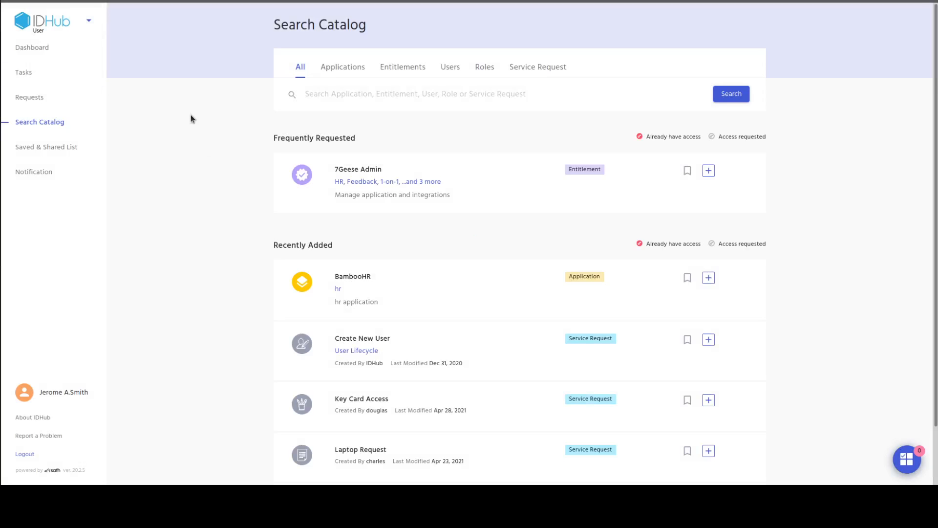
- Limit the catalog to service requests and review the Key Card Access item's details and form
click(548, 68)
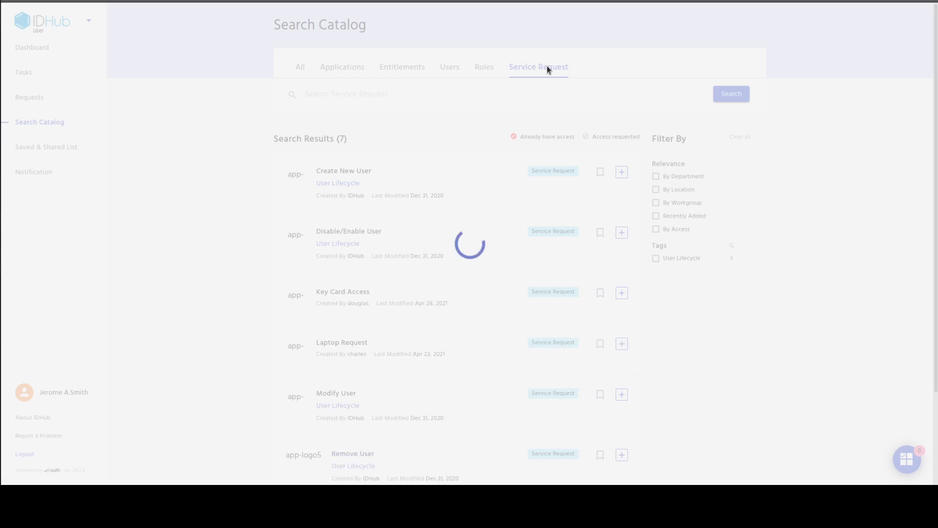
scroll(454, 197, down, 3)
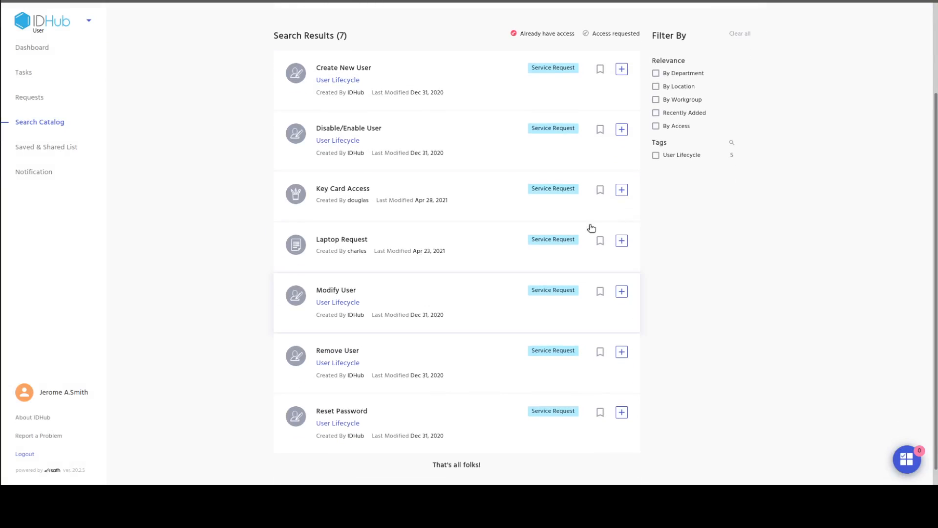
click(487, 189)
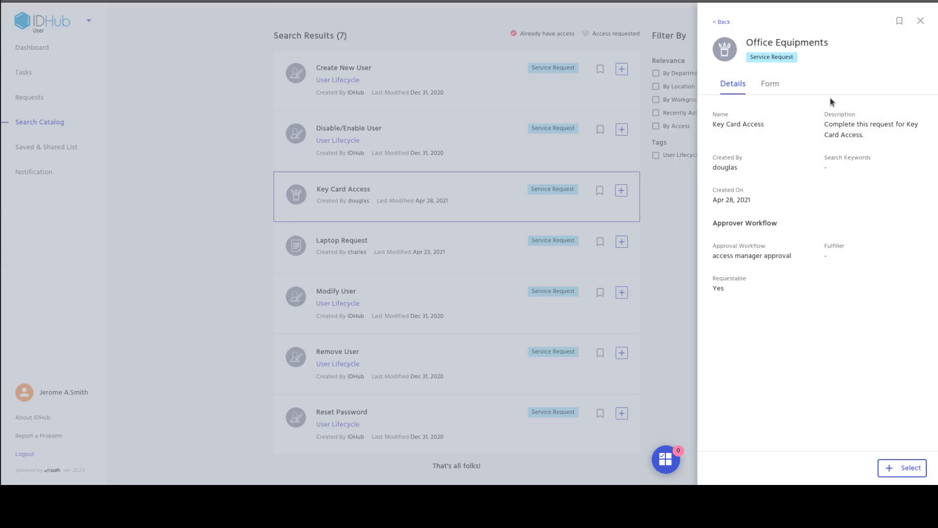
click(775, 92)
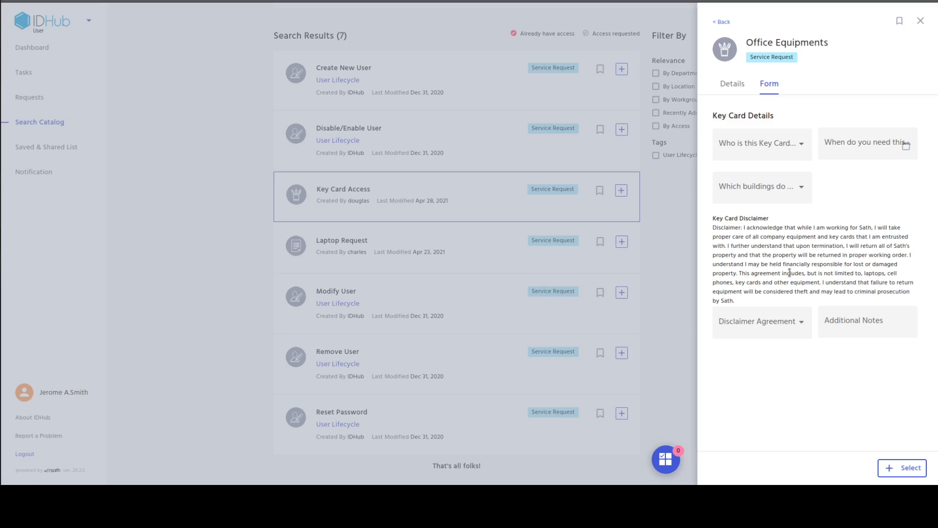
click(921, 20)
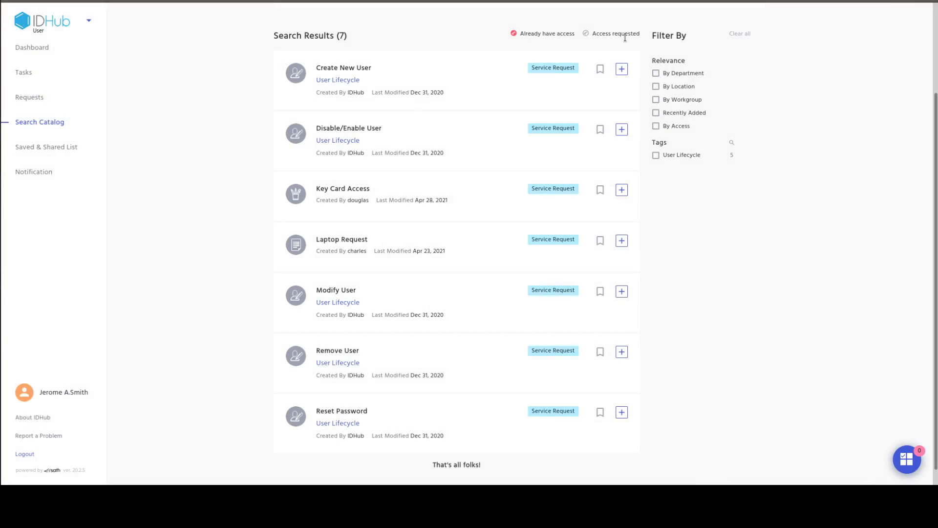